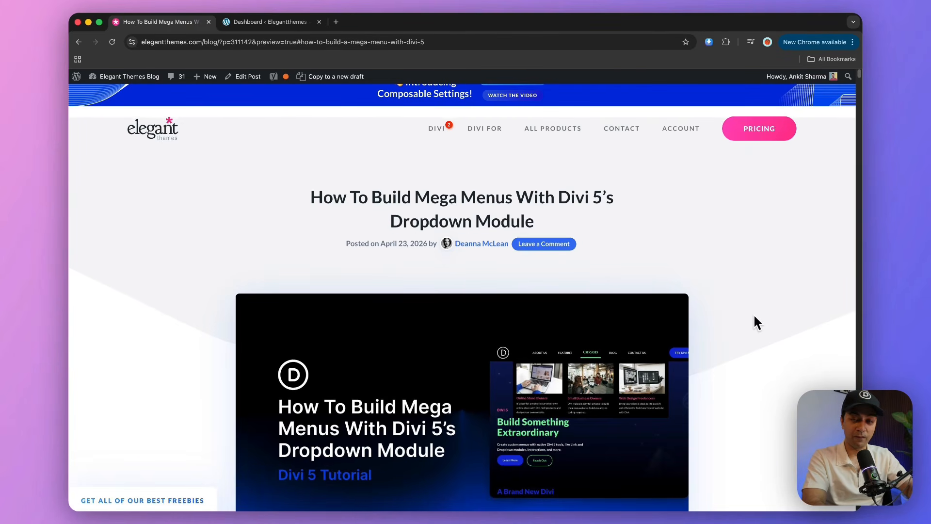
- Review the introduction and table of contents of the blog post on building mega menus with Divi 5's Dropdown module
scroll(754, 316, "down", 5)
scroll(754, 318, "down", 5)
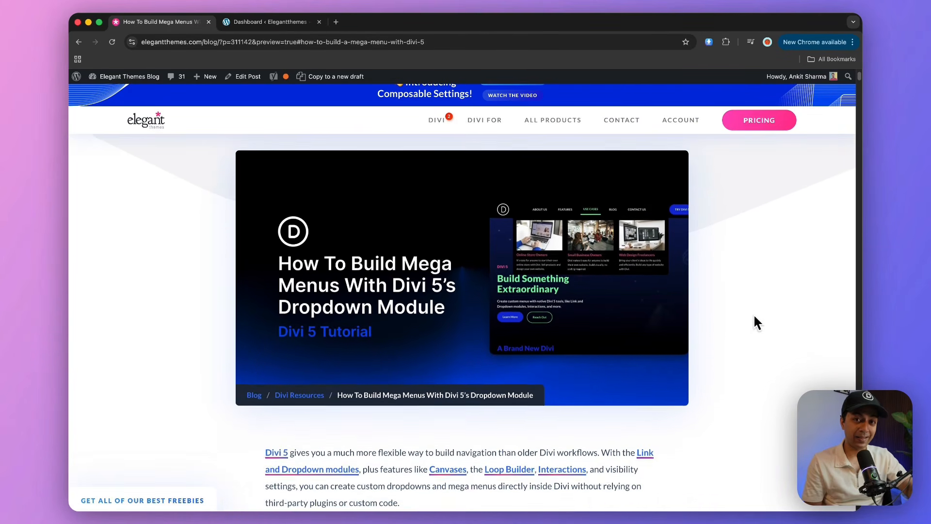
scroll(754, 316, "down", 9)
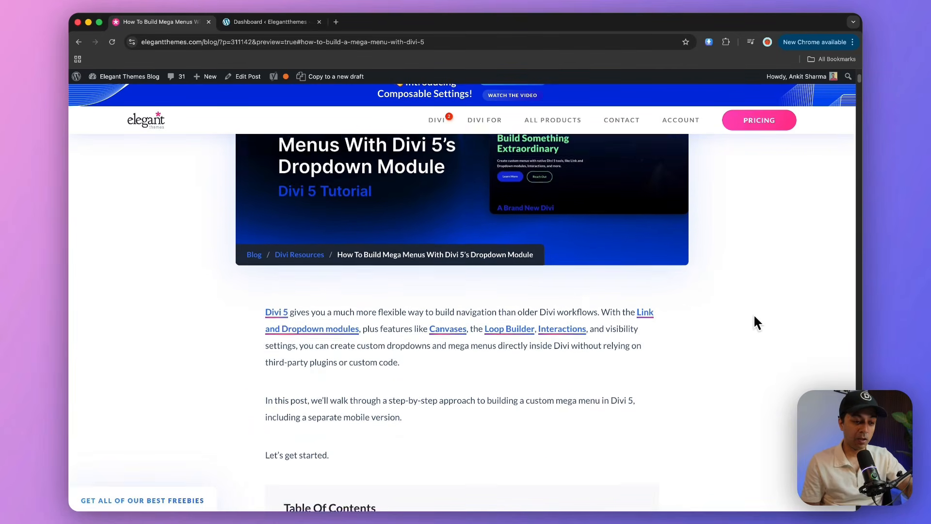
scroll(754, 316, "down", 5)
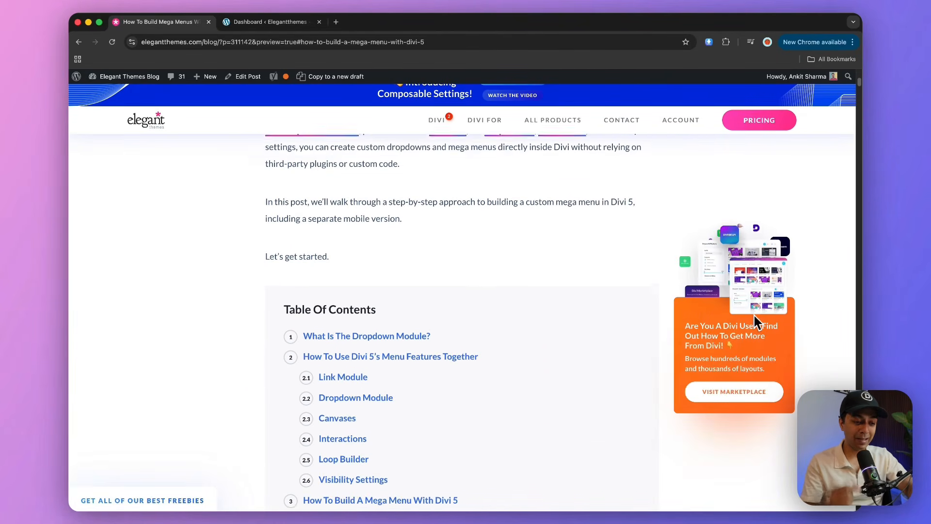
scroll(753, 316, "down", 4)
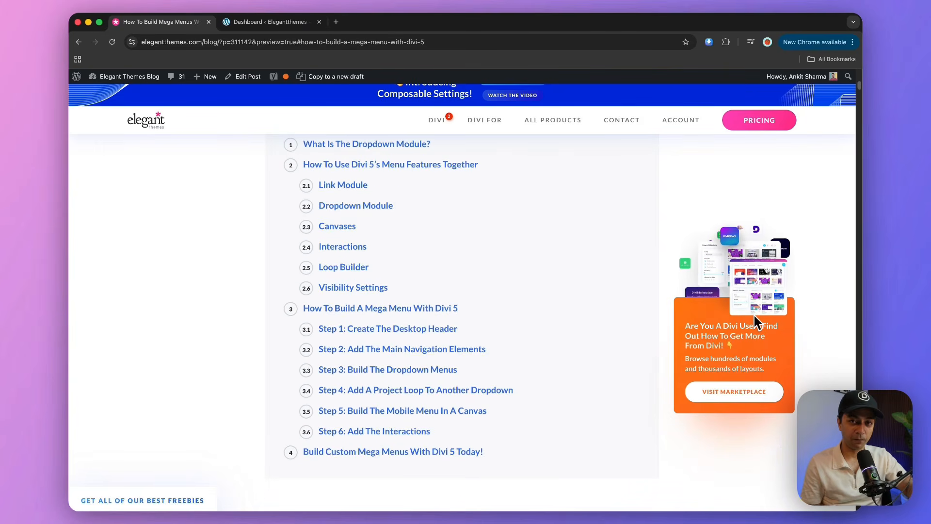
scroll(754, 316, "up", 18)
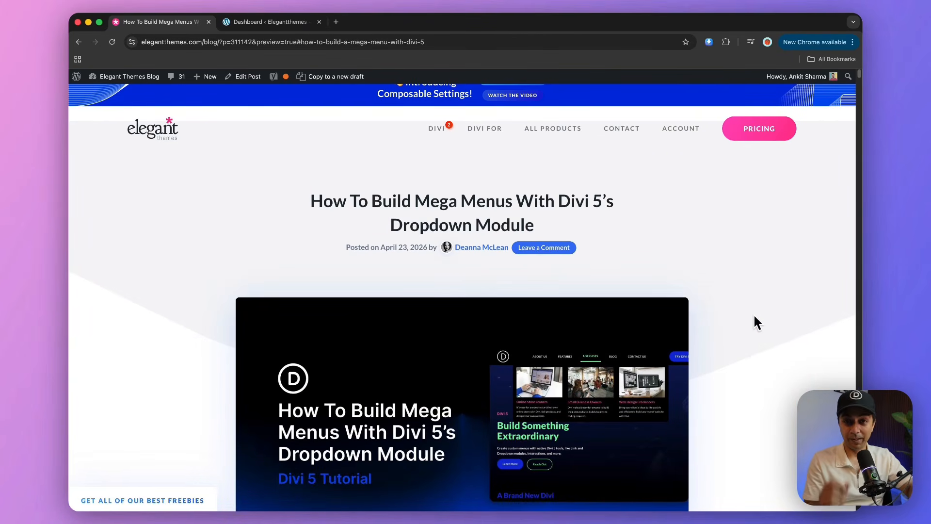
- Switch to the WordPress dashboard and open Divi's Theme Builder
key("ctrl+Tab")
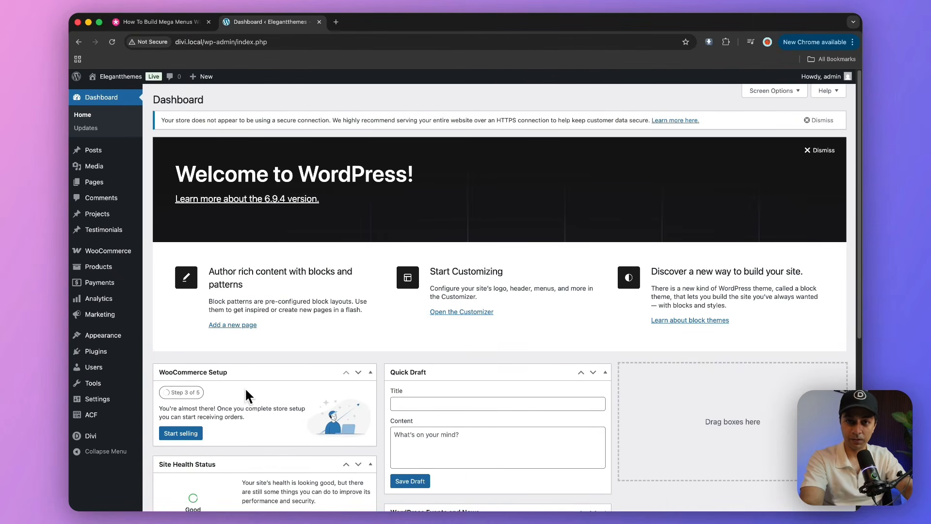
mouse_move(91, 437)
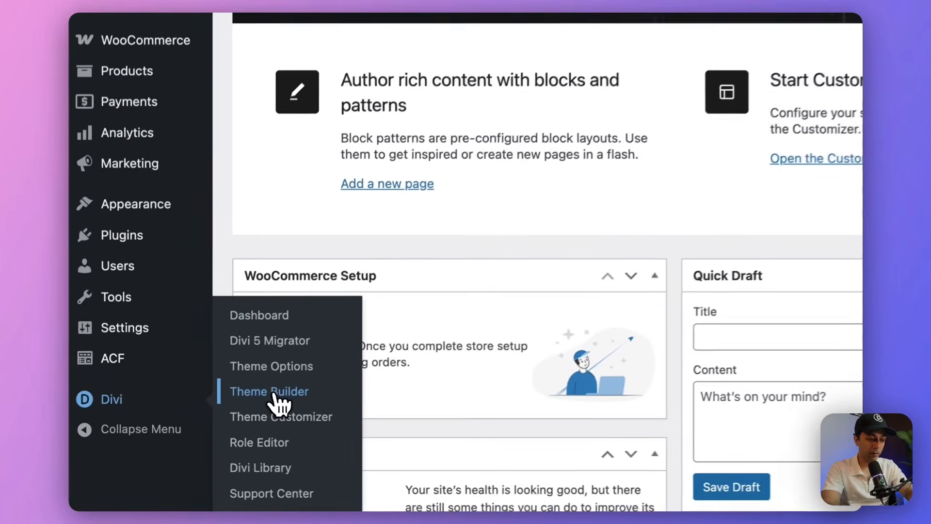
left_click(280, 392)
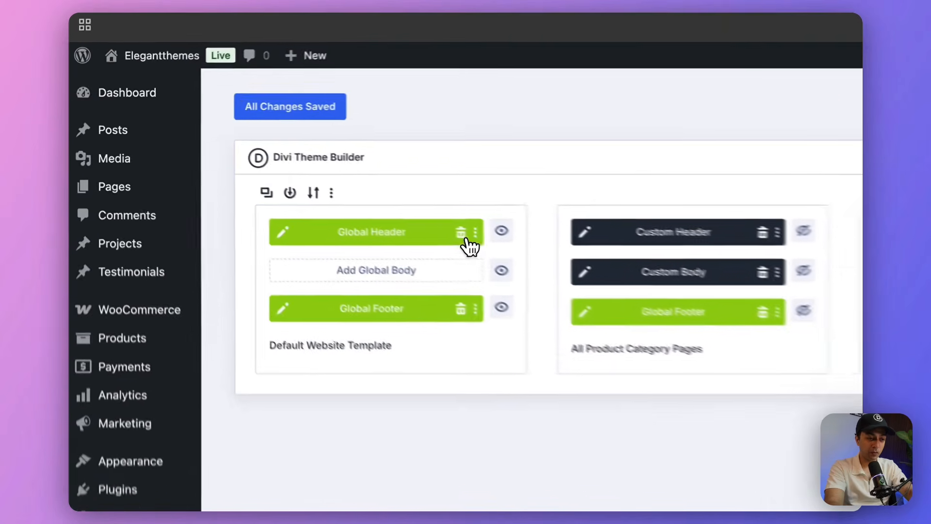
- Delete the global header from the Default Website Template and start building a new blank global header
left_click(287, 176)
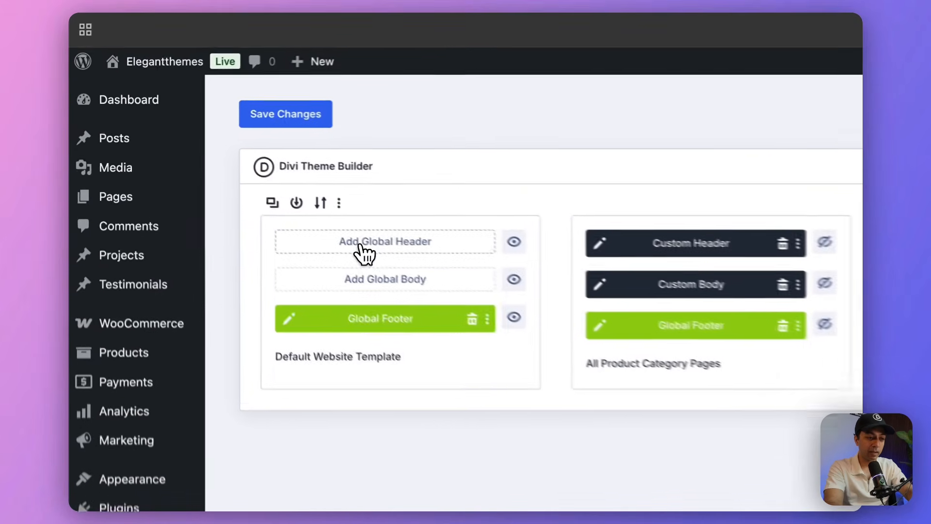
left_click(230, 178)
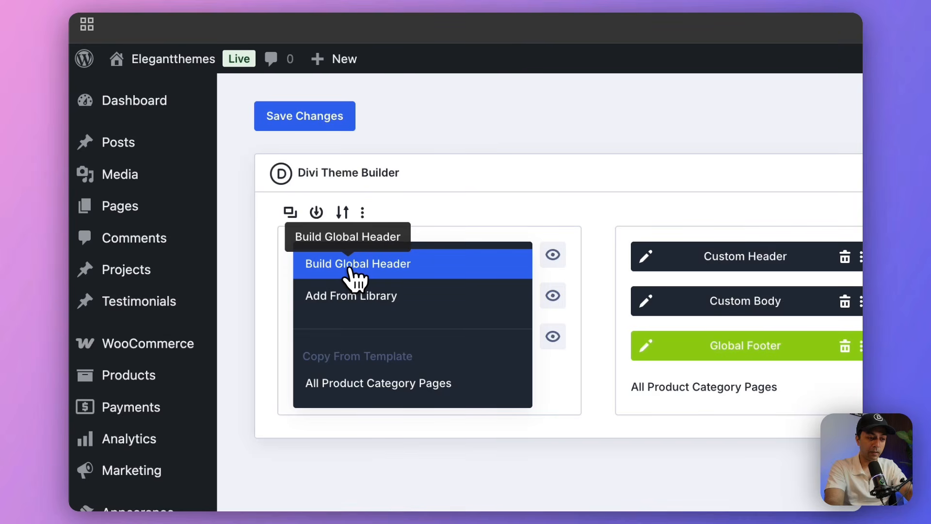
left_click(327, 275)
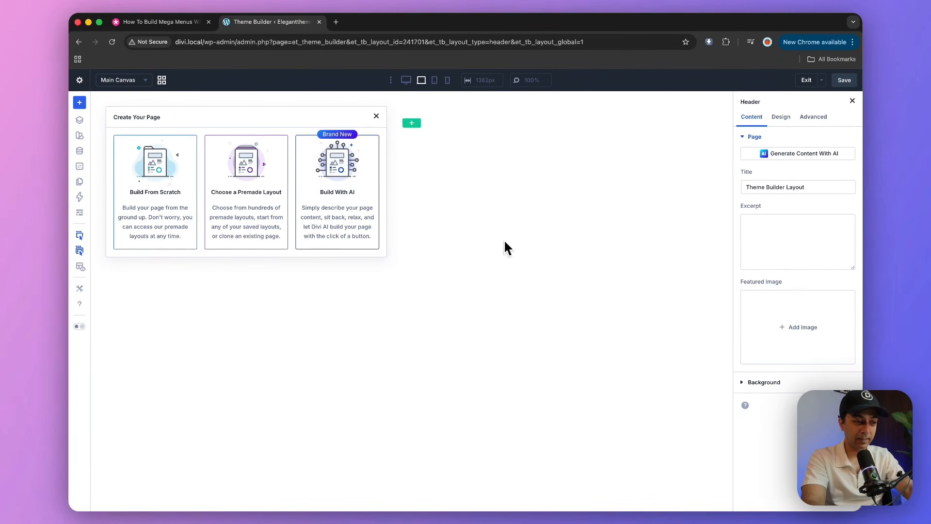
left_click(376, 116)
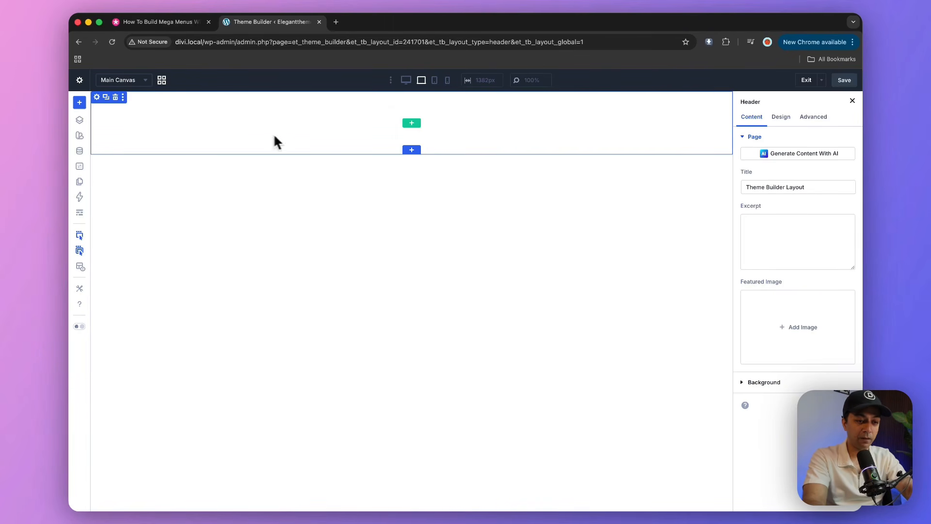
- Set the header section's background color to the global black #0e0e0e
left_click(98, 98)
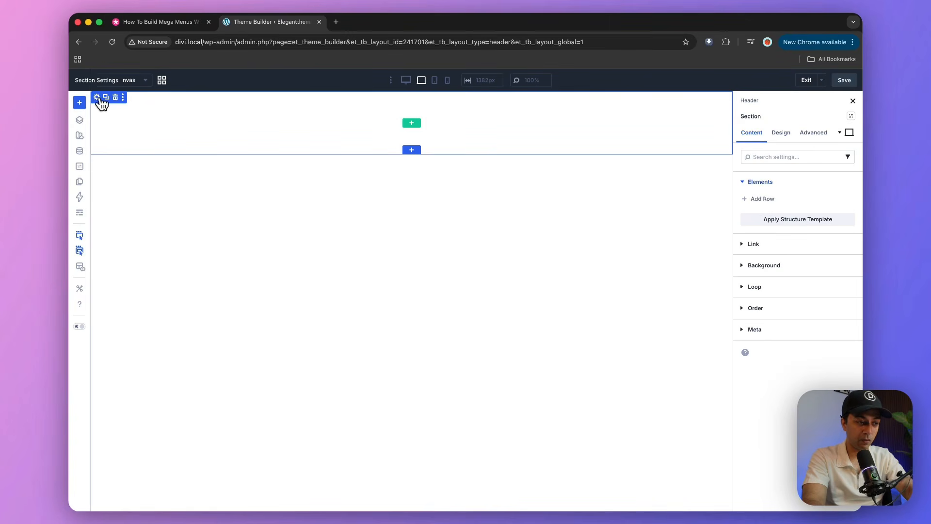
left_click(757, 264)
left_click(769, 315)
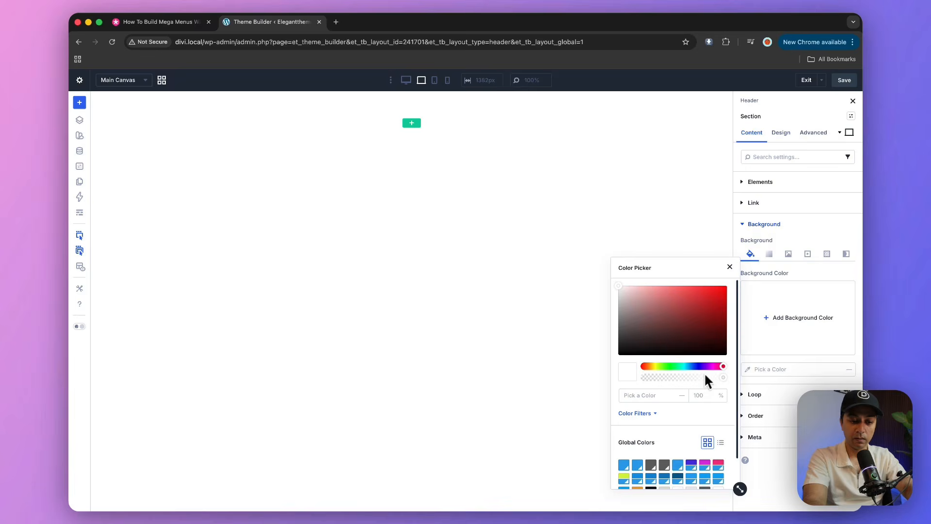
scroll(668, 451, "down", 2)
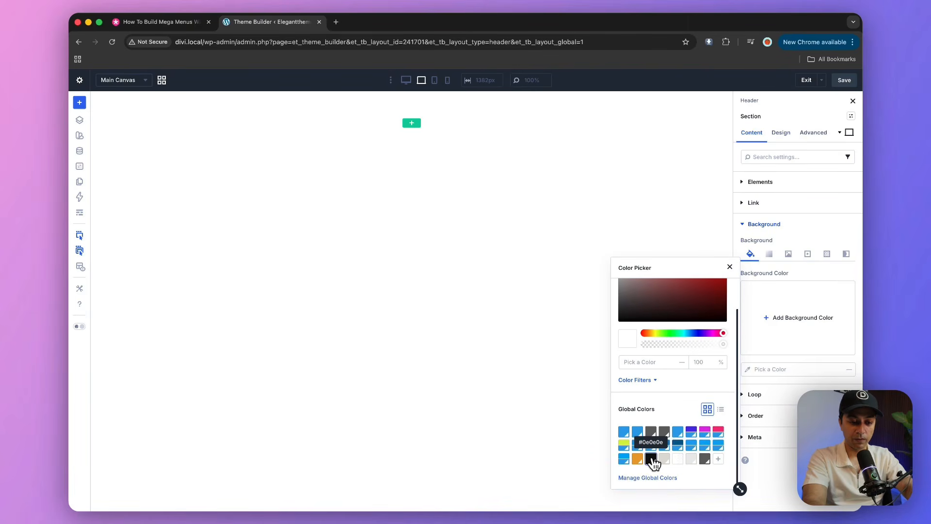
left_click(651, 459)
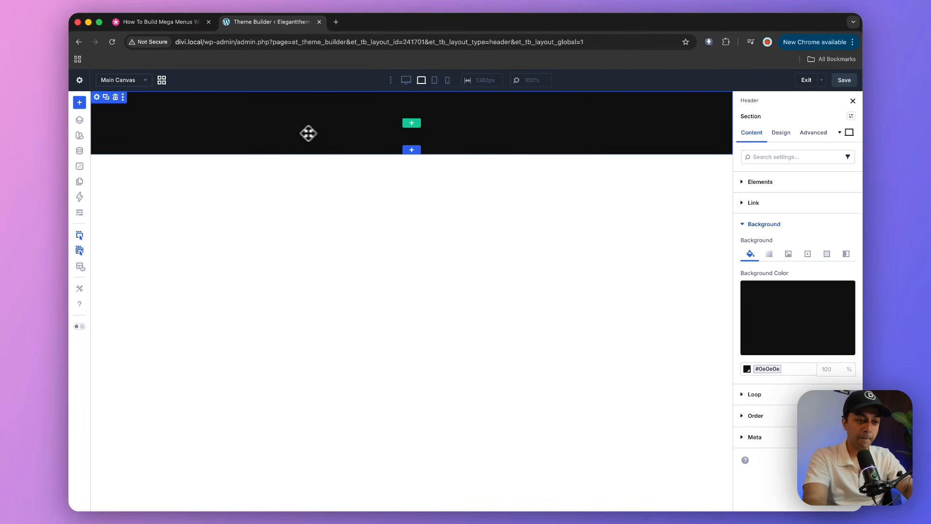
- Insert a single-column flex row into the header section without adding a module
left_click(412, 124)
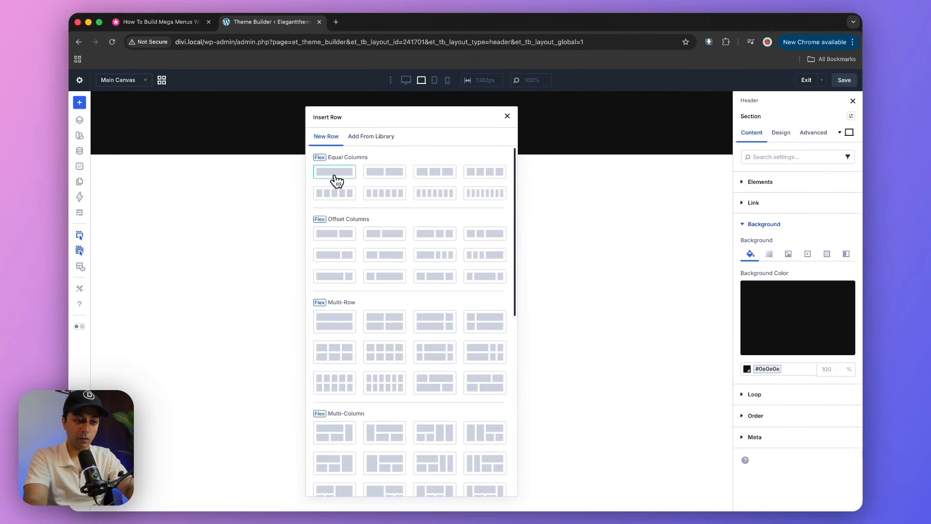
left_click(335, 173)
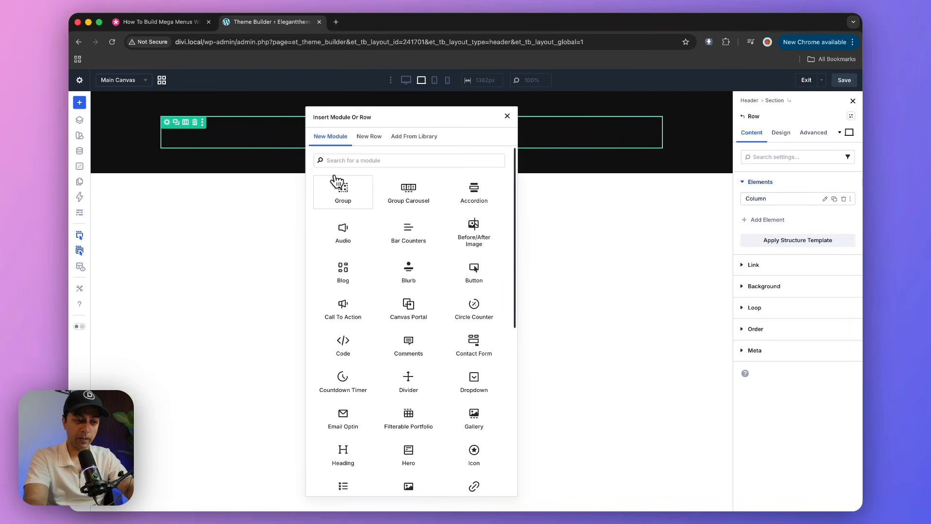
left_click(167, 124)
- Set the header section's top and bottom padding to a linked value of 15 px
left_click(98, 99)
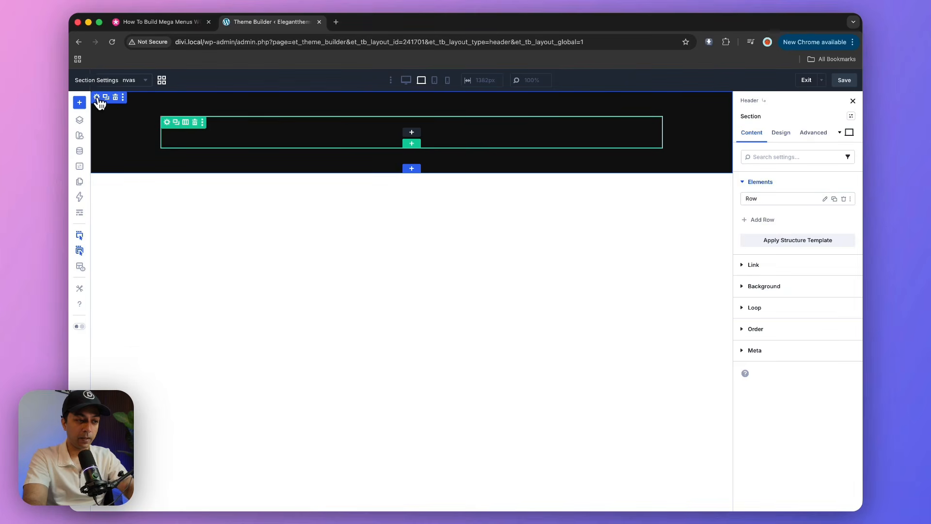
left_click(782, 132)
left_click(759, 246)
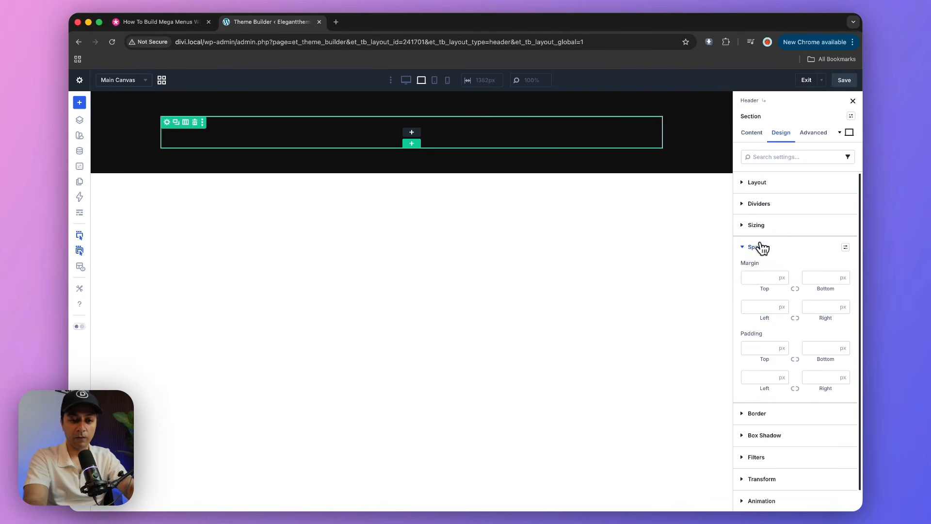
left_click(757, 348)
type("15")
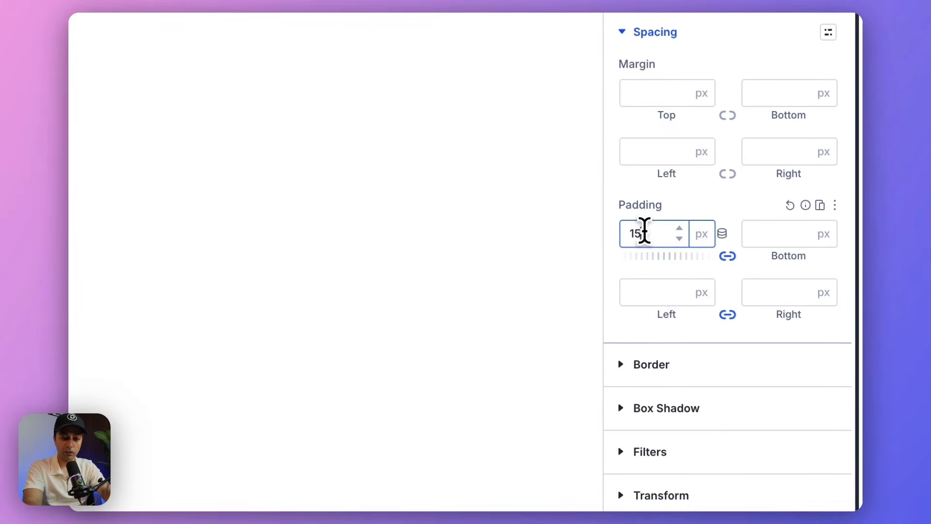
key("Tab")
left_click(667, 291)
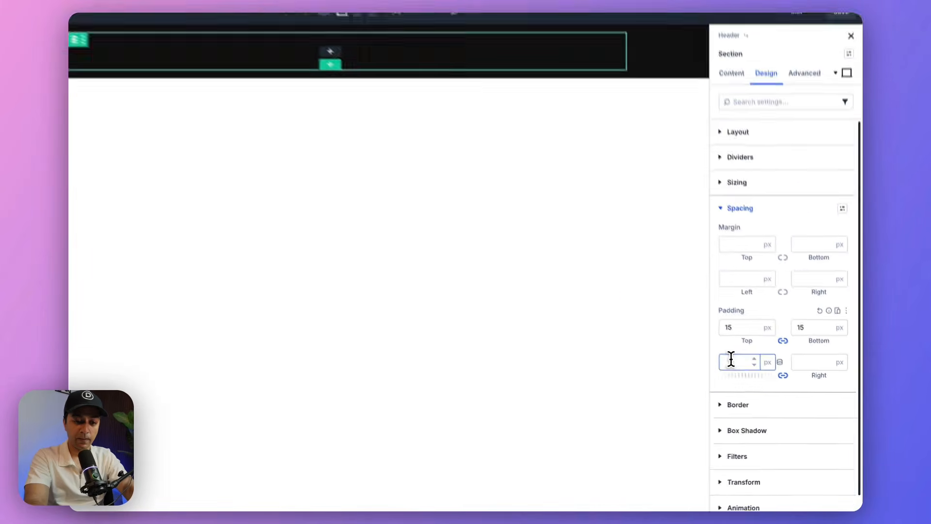
key("Tab")
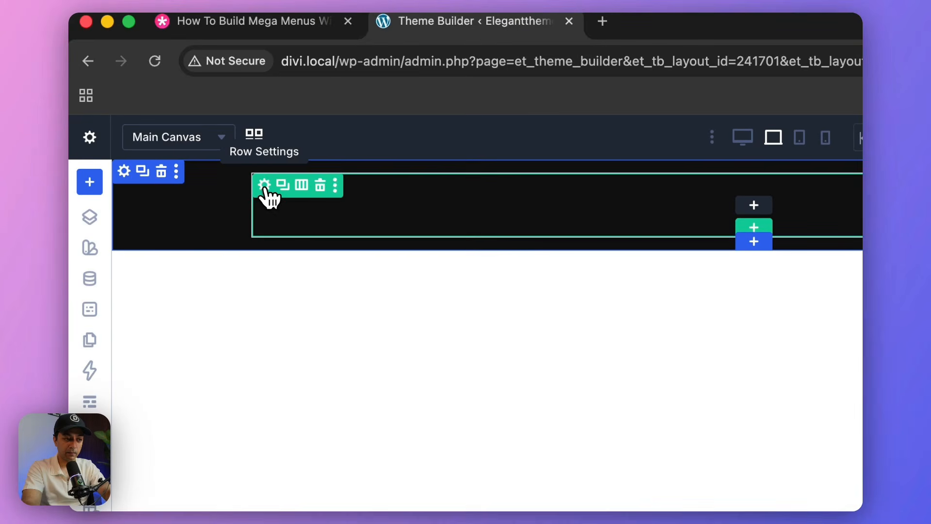
- Set the row's layout to Space Between for content justification and center its items vertically
left_click(264, 186)
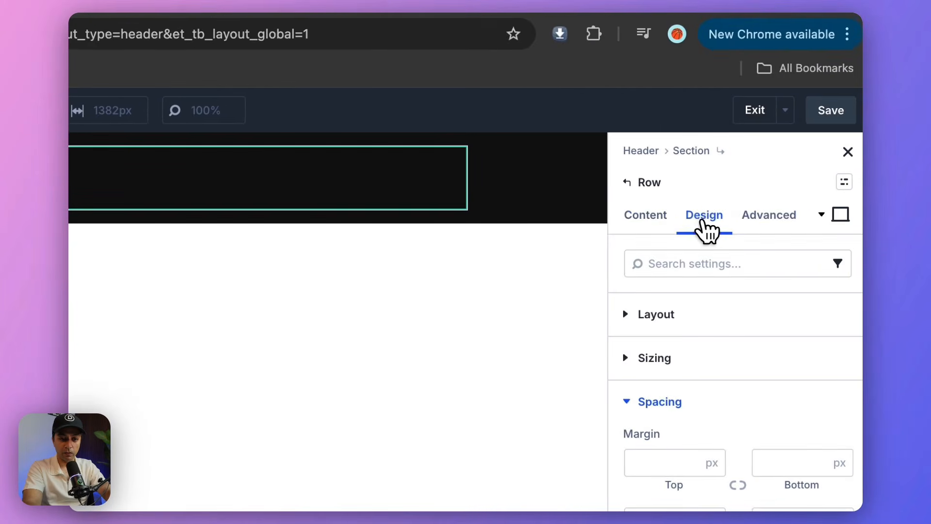
left_click(649, 315)
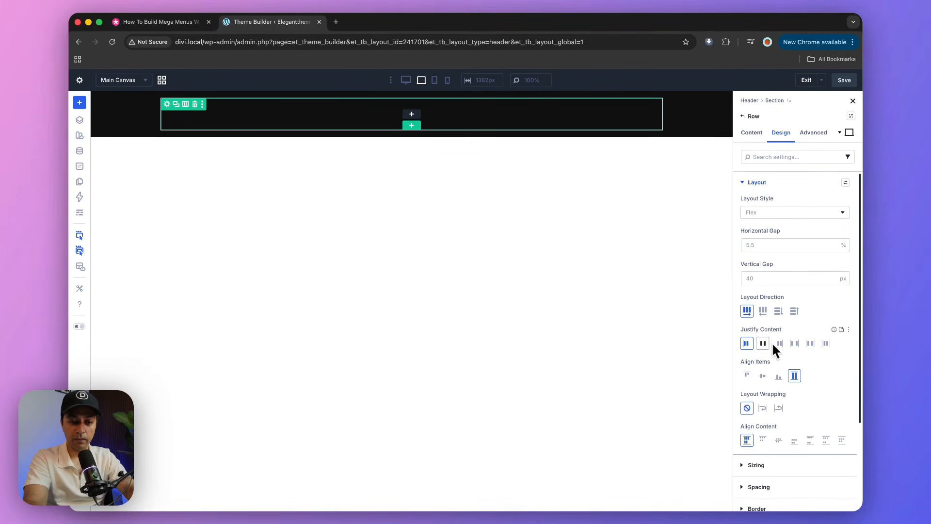
left_click(795, 345)
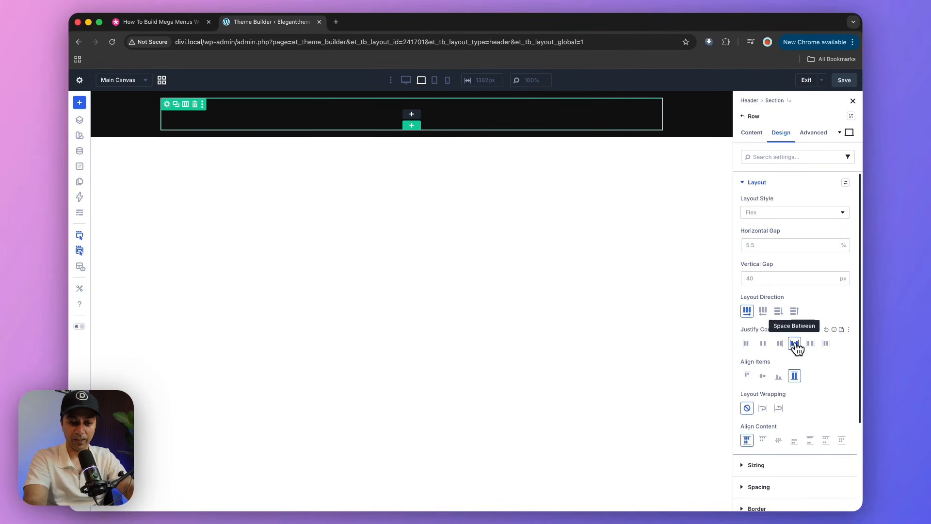
left_click(763, 377)
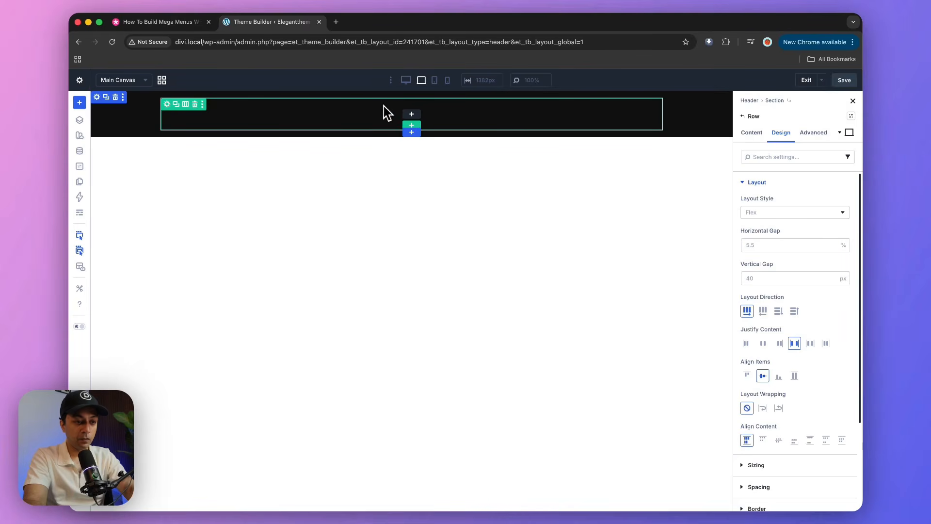
- Add an Image module to the row and use divi.png from the media library as its logo image
left_click(412, 123)
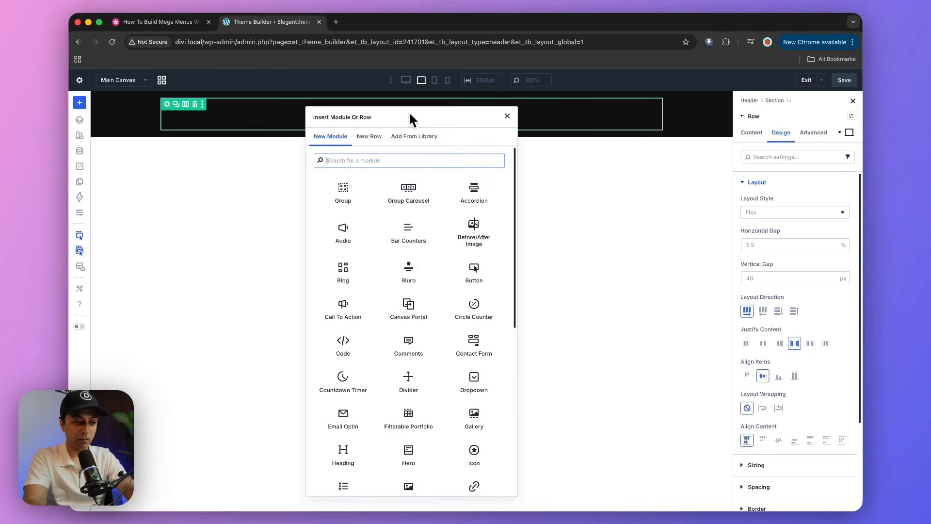
type("image")
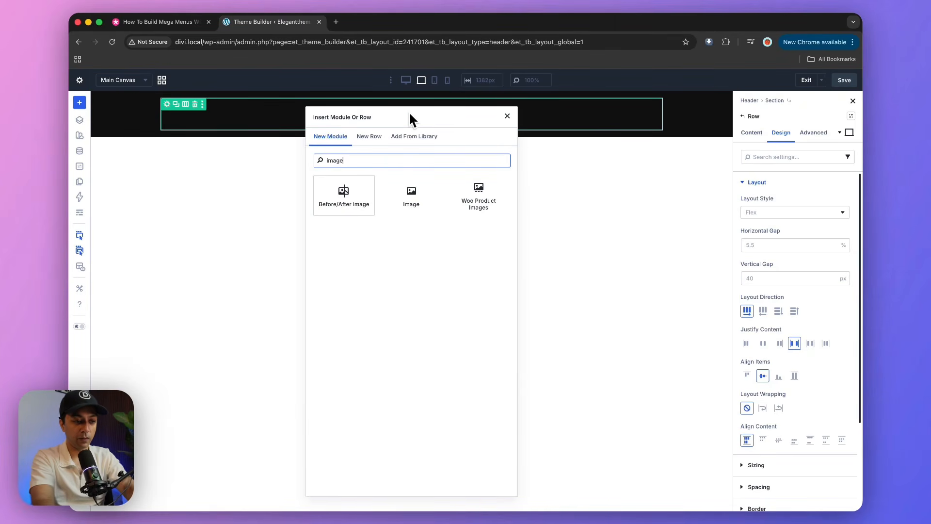
left_click(420, 196)
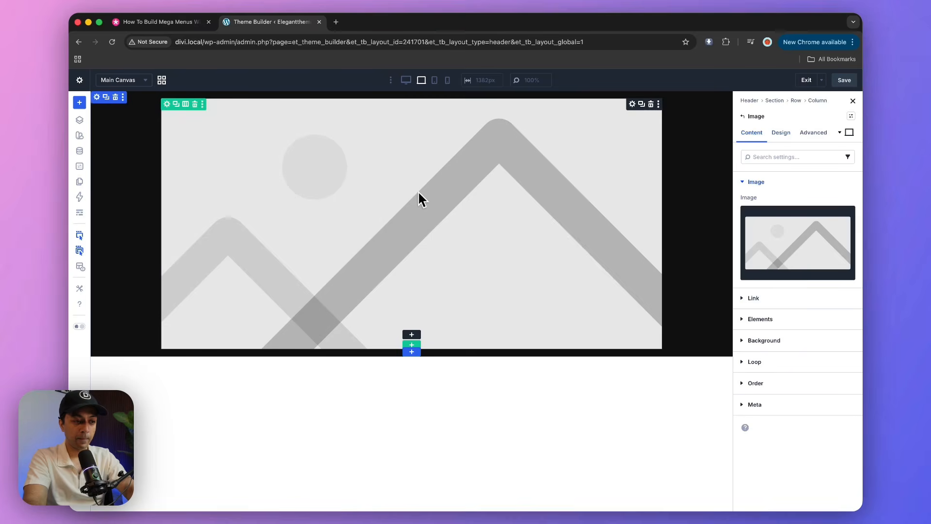
left_click(774, 243)
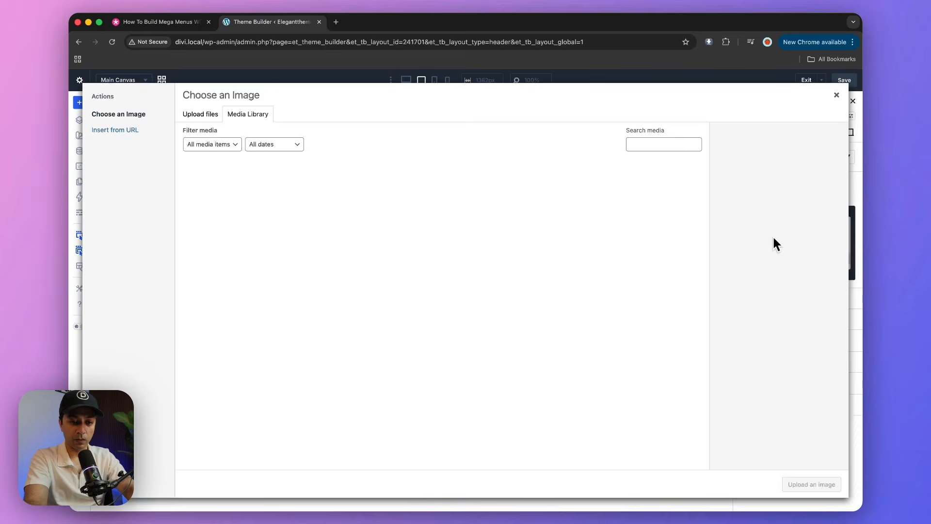
left_click(215, 197)
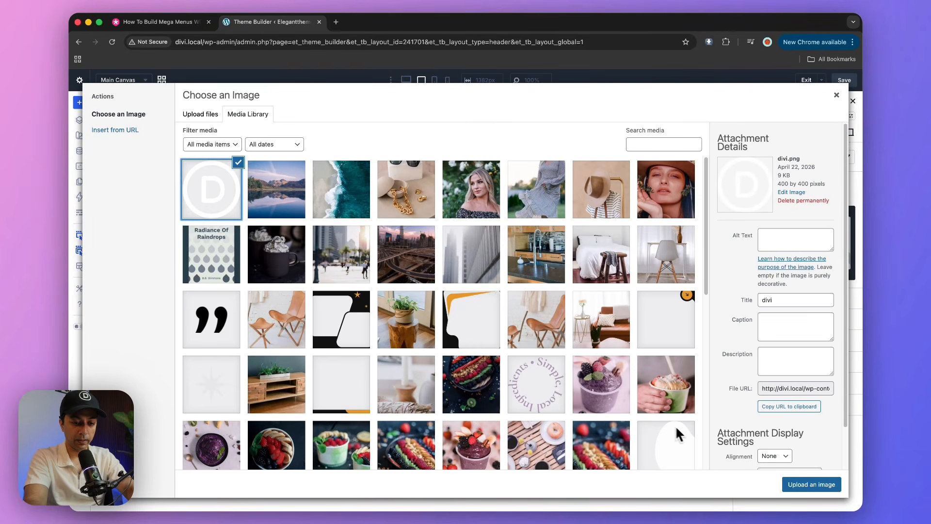
left_click(799, 482)
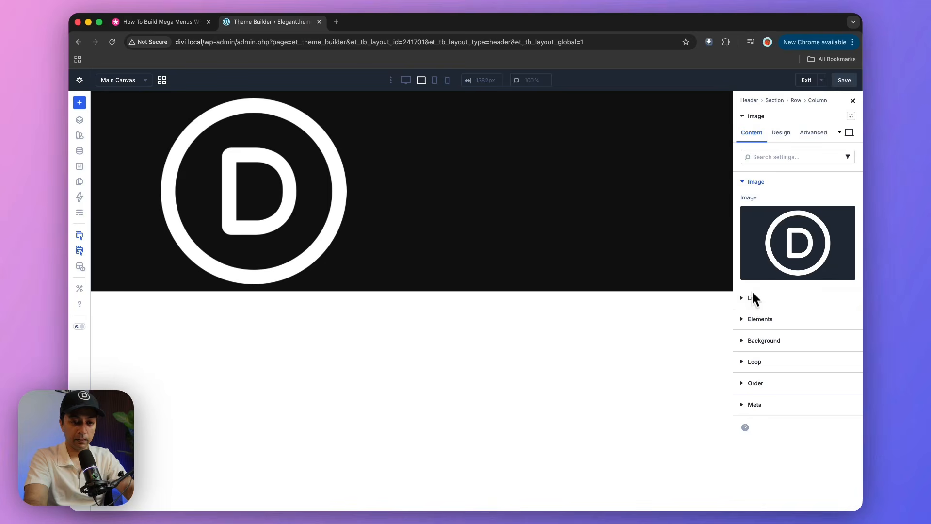
- Set the logo image's width to 5 vw in its sizing settings
left_click(781, 135)
left_click(758, 227)
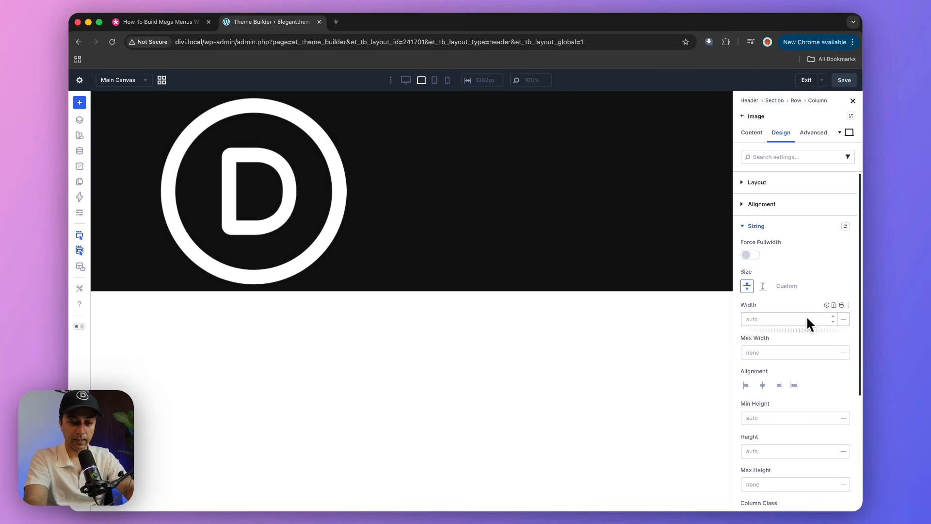
left_click(843, 320)
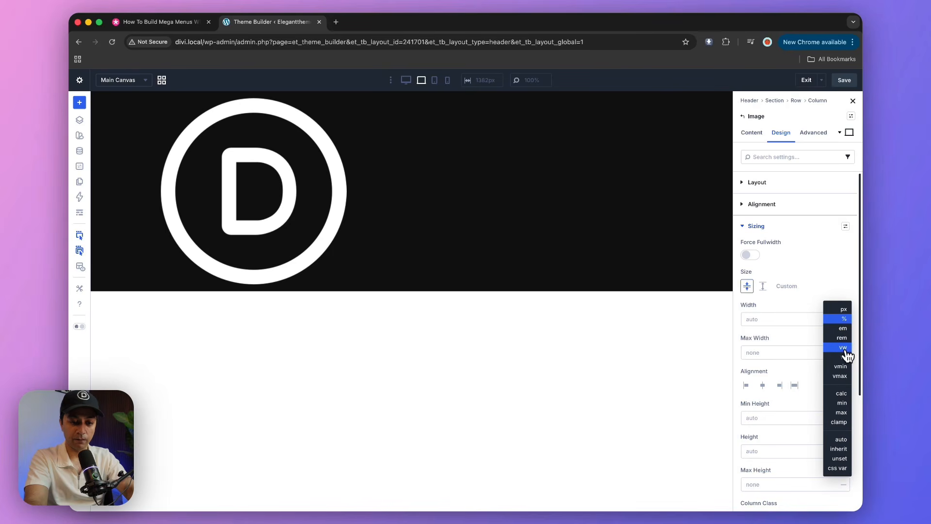
left_click(843, 347)
left_click(784, 318)
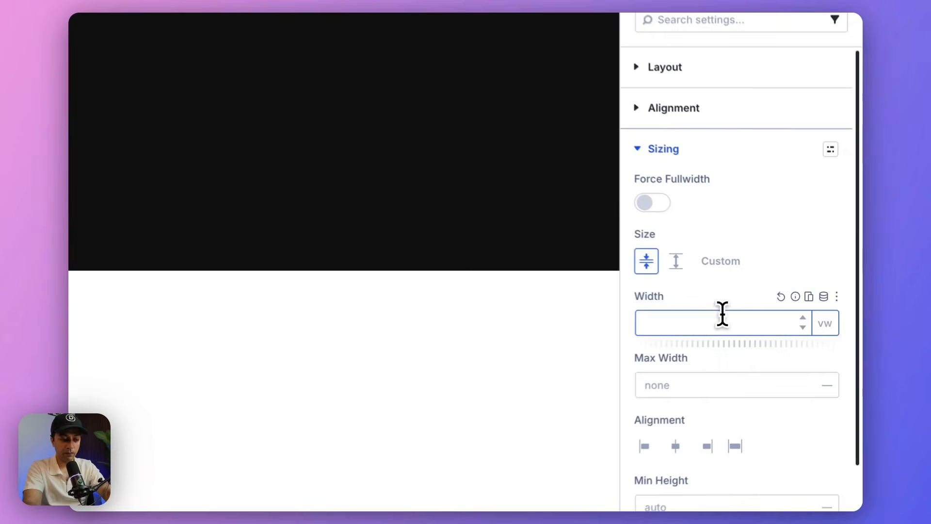
type("7")
key("Tab")
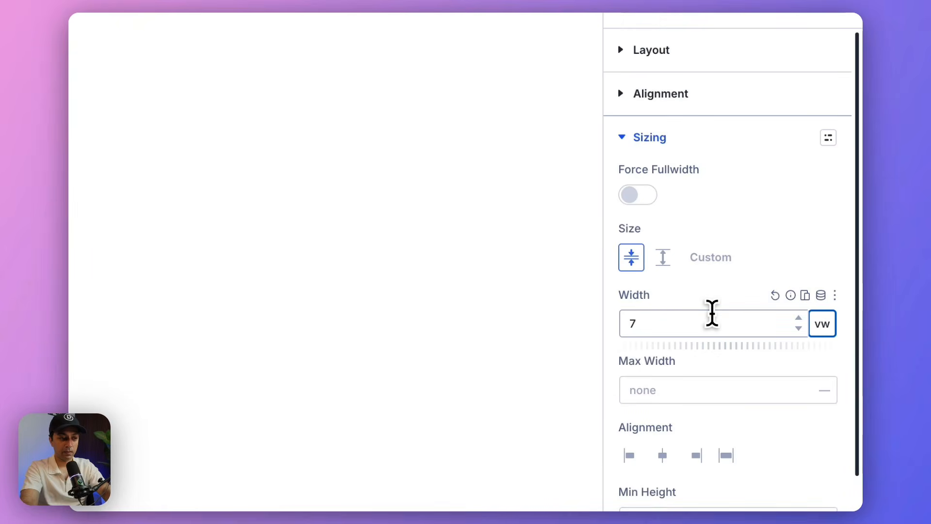
left_click(703, 315)
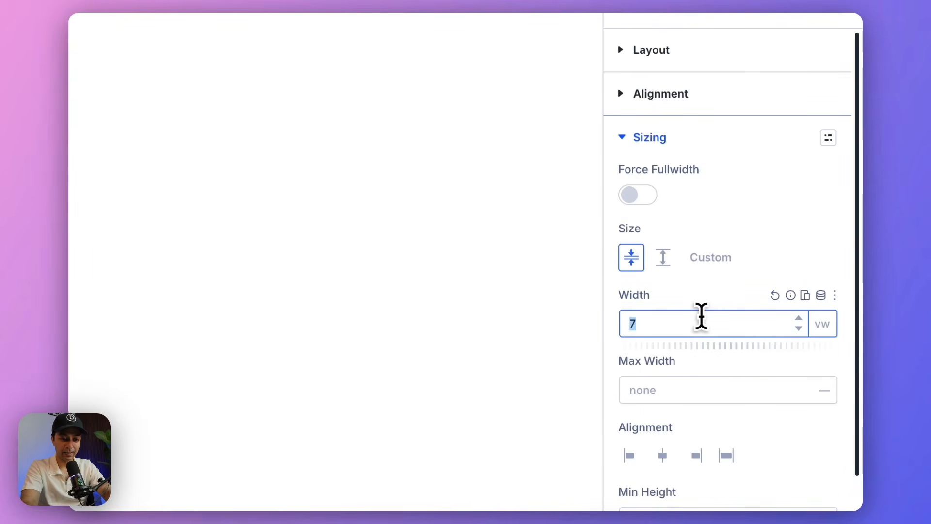
type("5")
key("Tab")
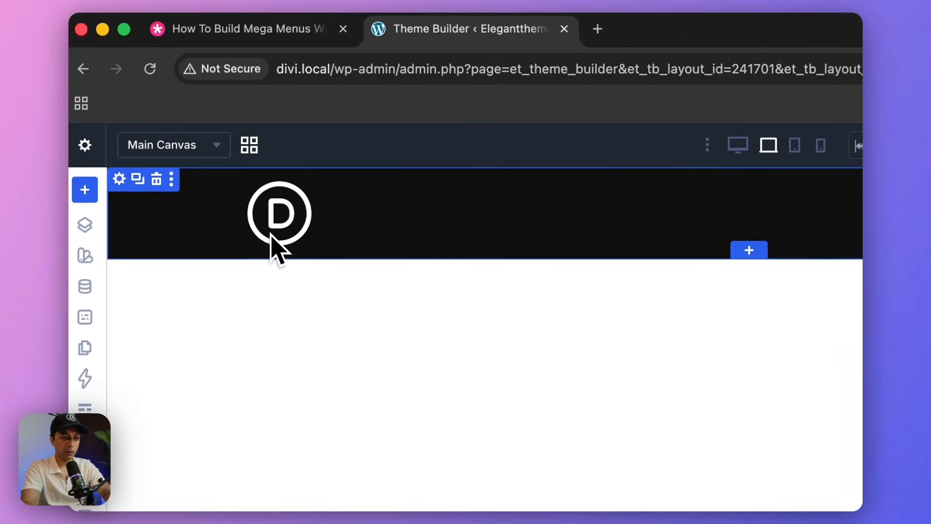
- Link the logo image to the site's homepage using the dynamic Homepage Link as its URL
left_click(274, 236)
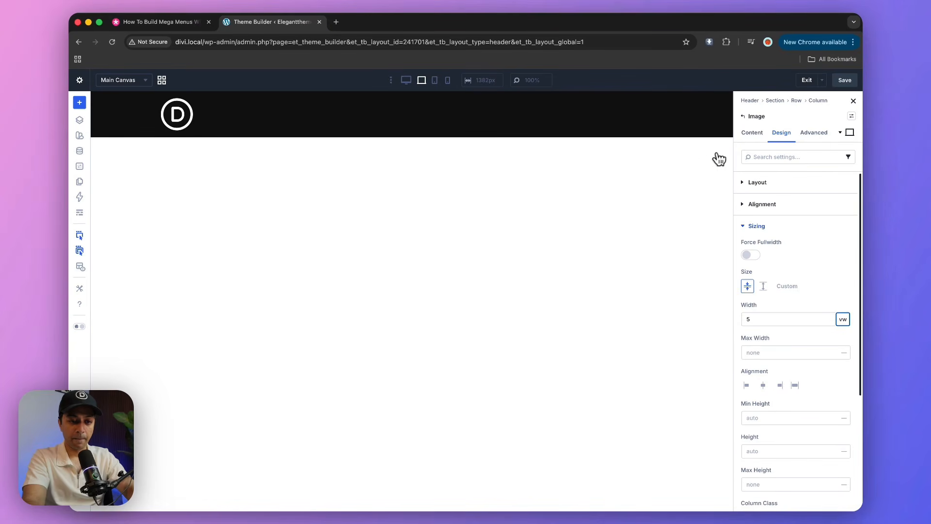
left_click(751, 133)
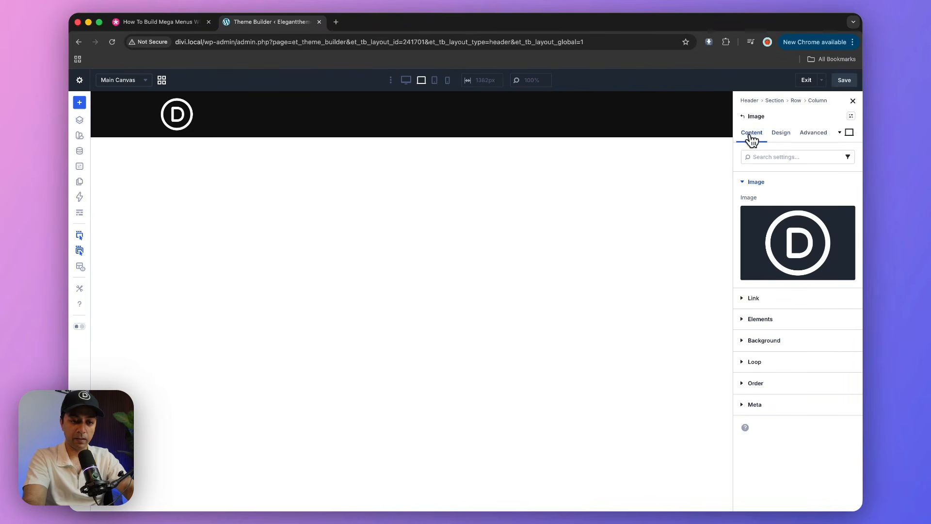
left_click(755, 298)
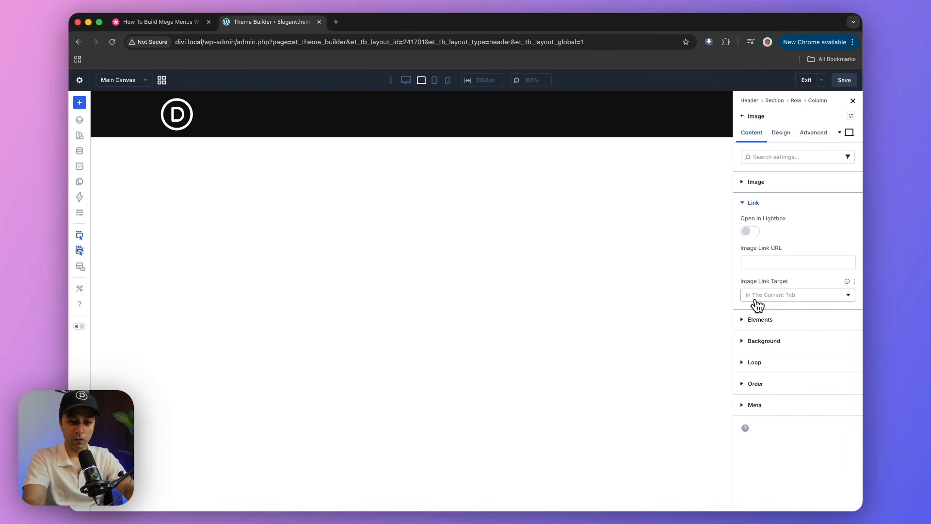
mouse_move(752, 254)
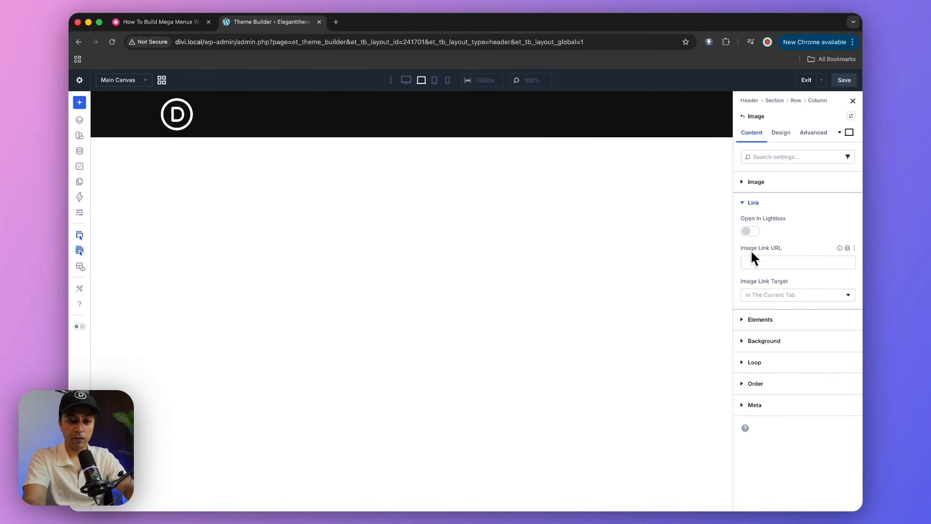
left_click(848, 249)
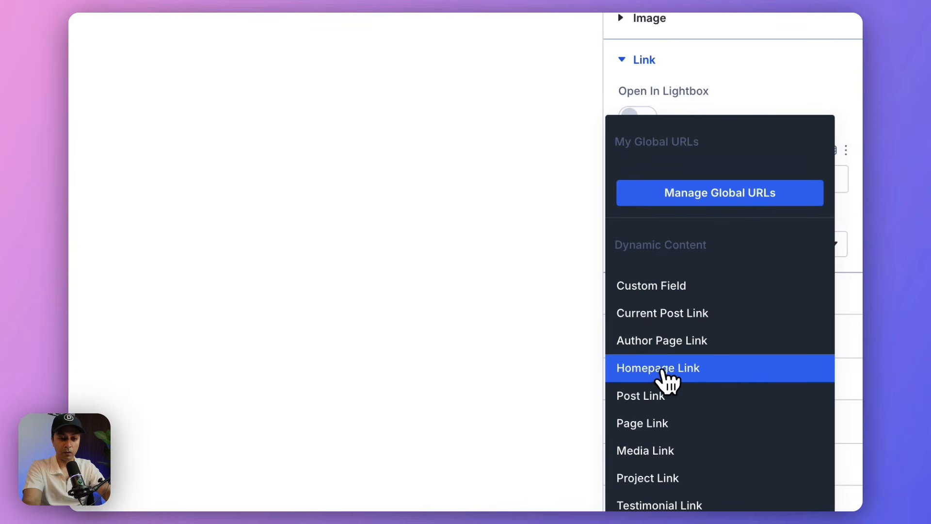
left_click(668, 371)
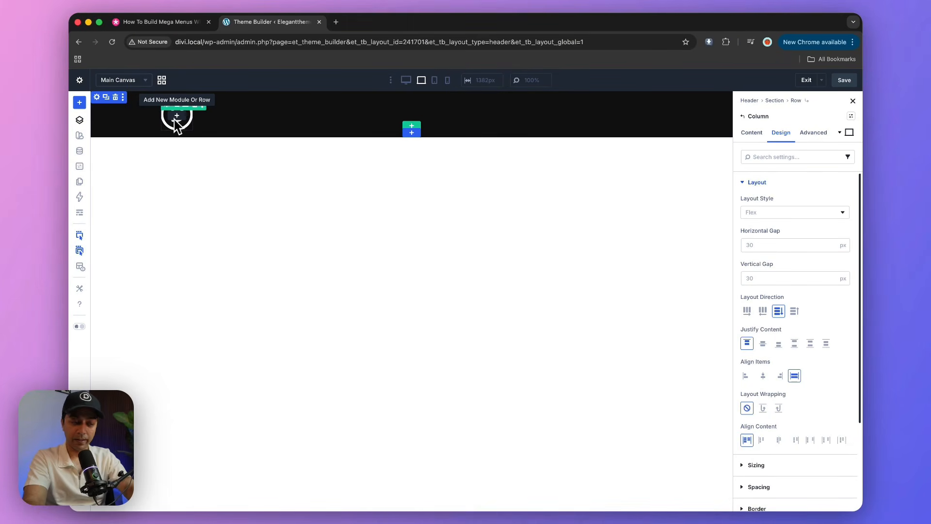
- Add a Group module after the logo image in the header's column
left_click(80, 121)
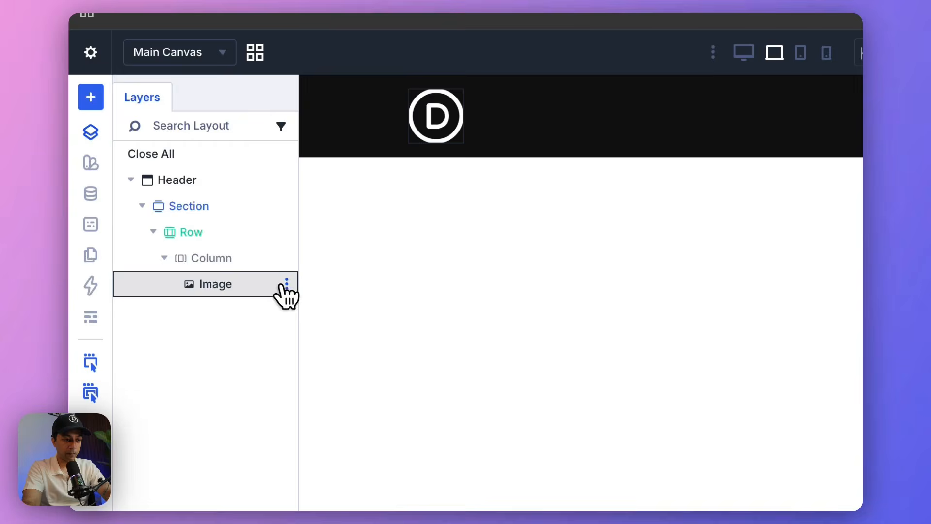
left_click(286, 285)
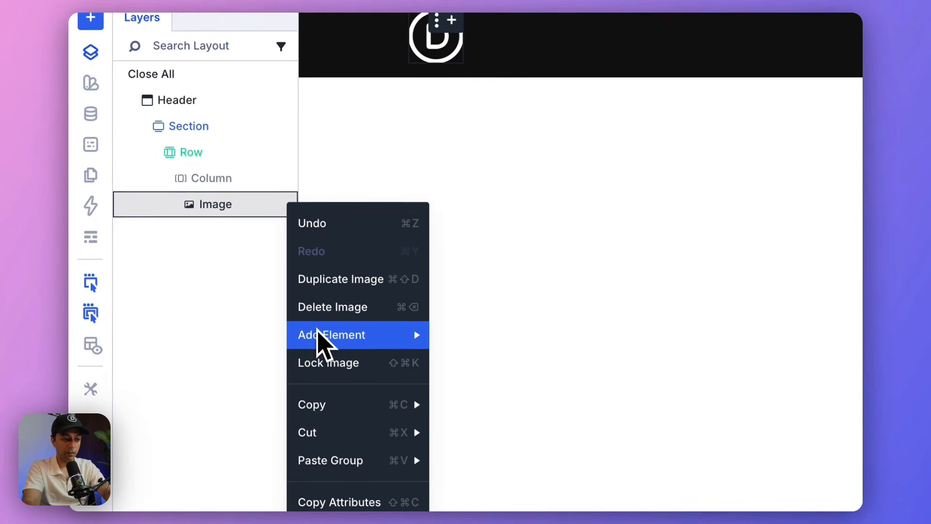
left_click(418, 337)
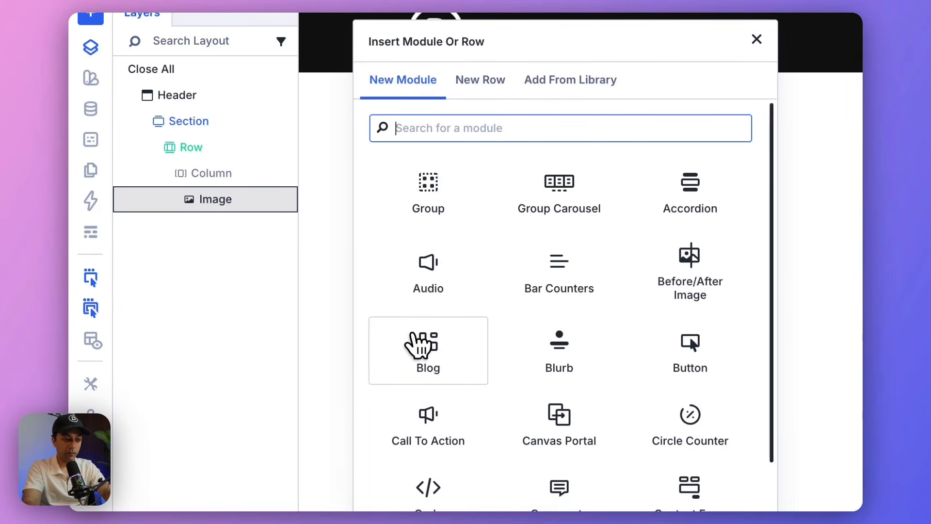
left_click(427, 213)
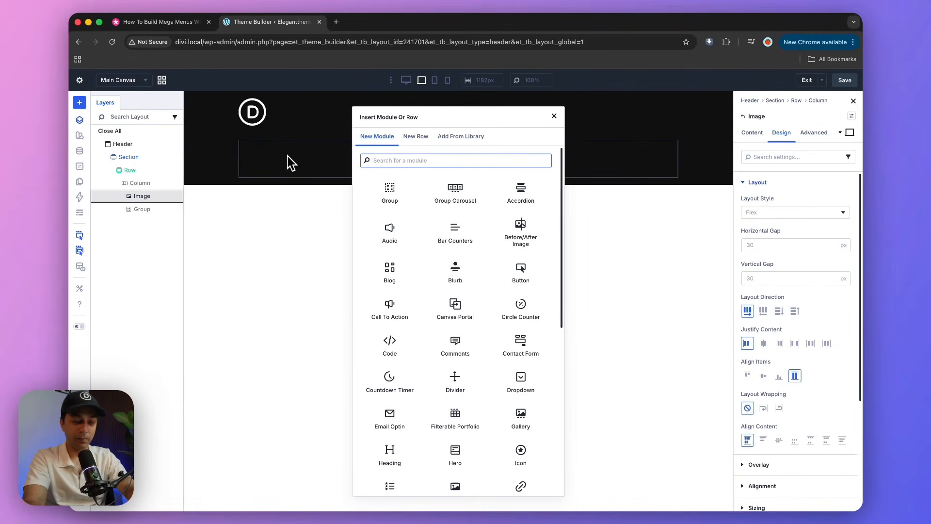
- Set the column's layout direction to Row, justify its content with Space Between and center its items vertically
left_click(137, 183)
left_click(138, 182)
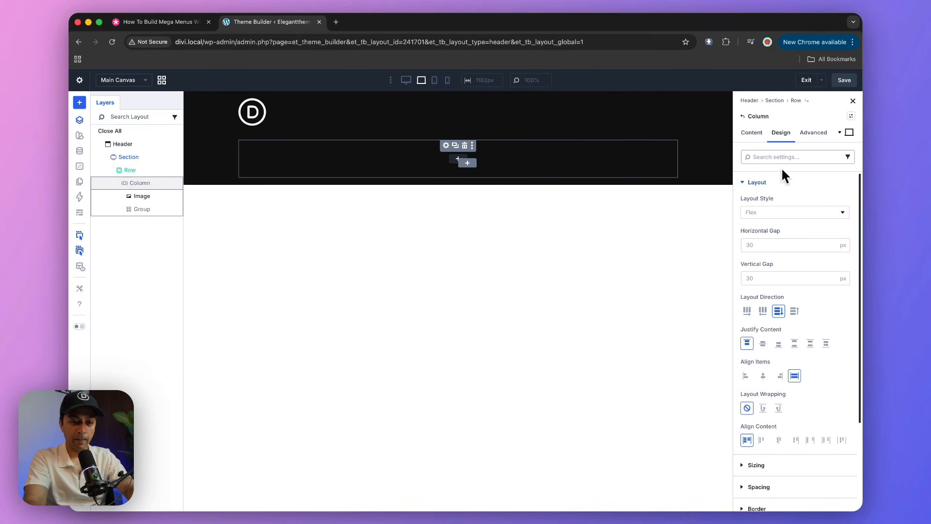
left_click(747, 311)
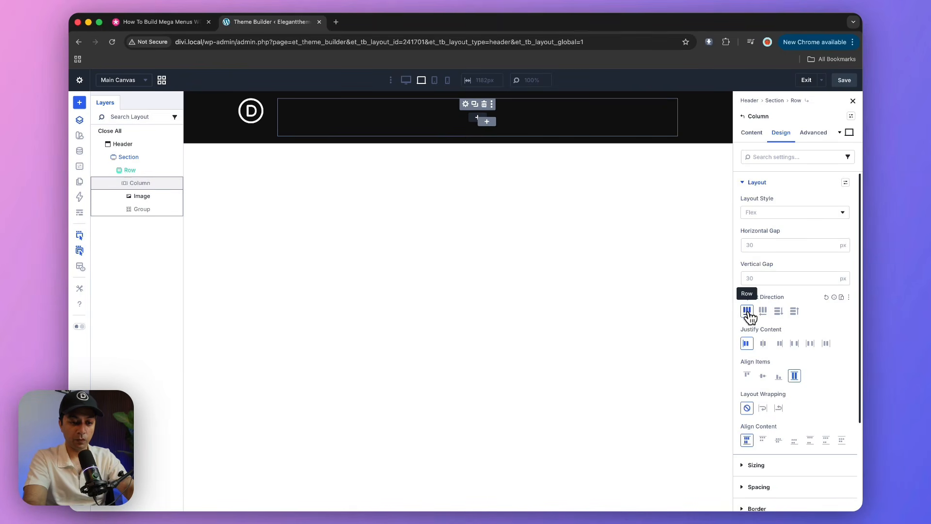
left_click(794, 344)
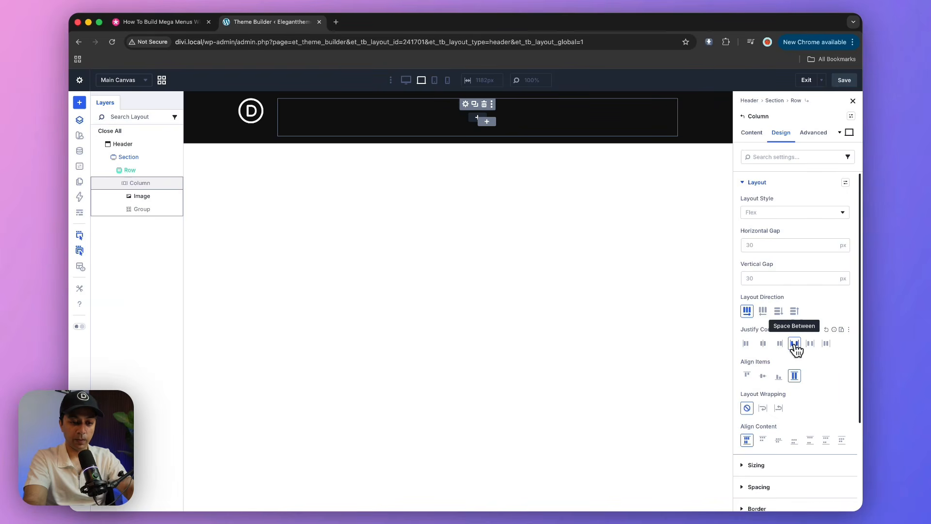
left_click(763, 376)
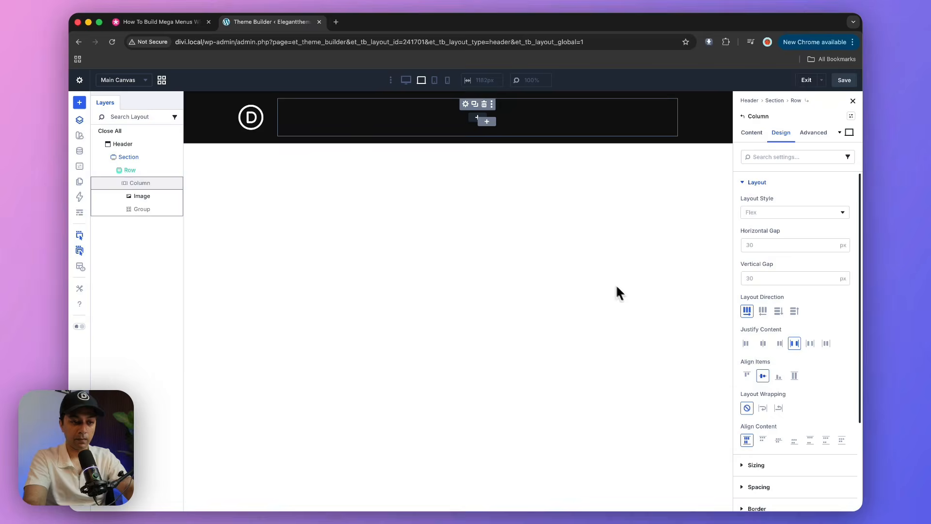
- Add a Link module inside the group with the text About Us
left_click(135, 209)
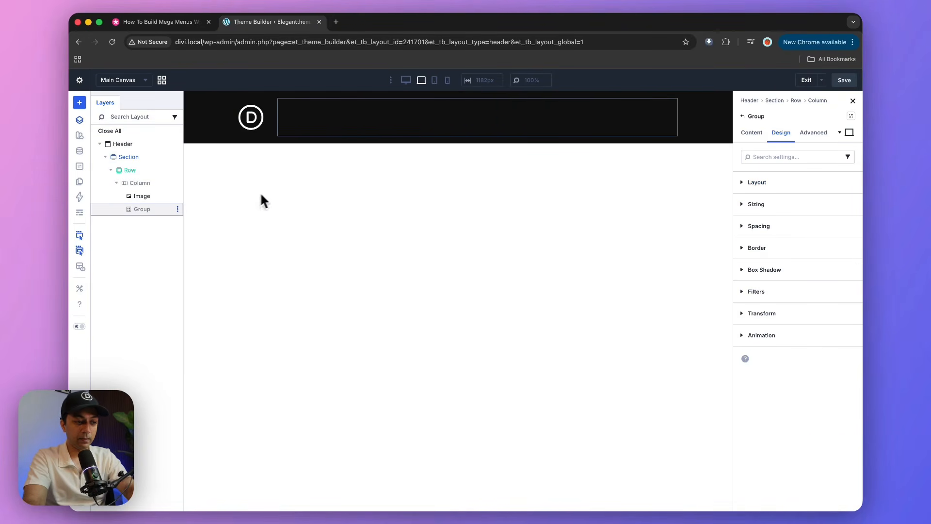
left_click(473, 117)
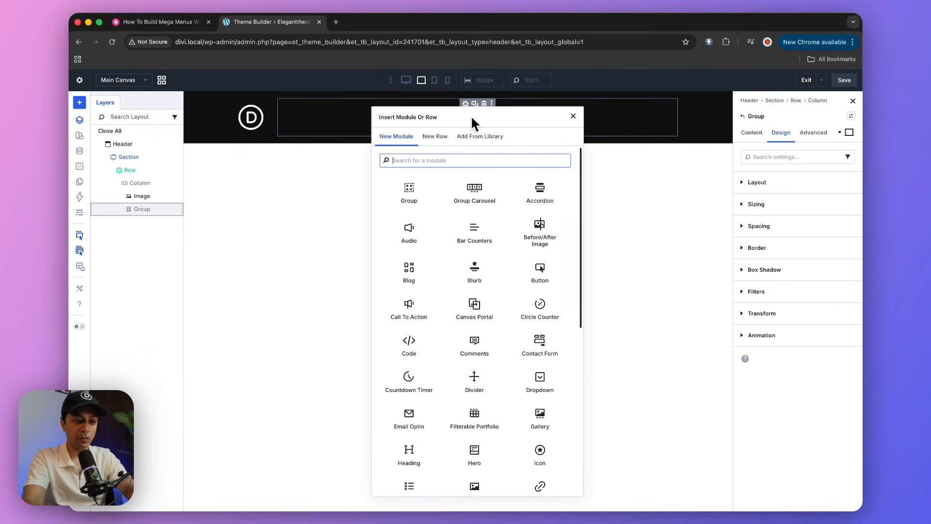
type("link")
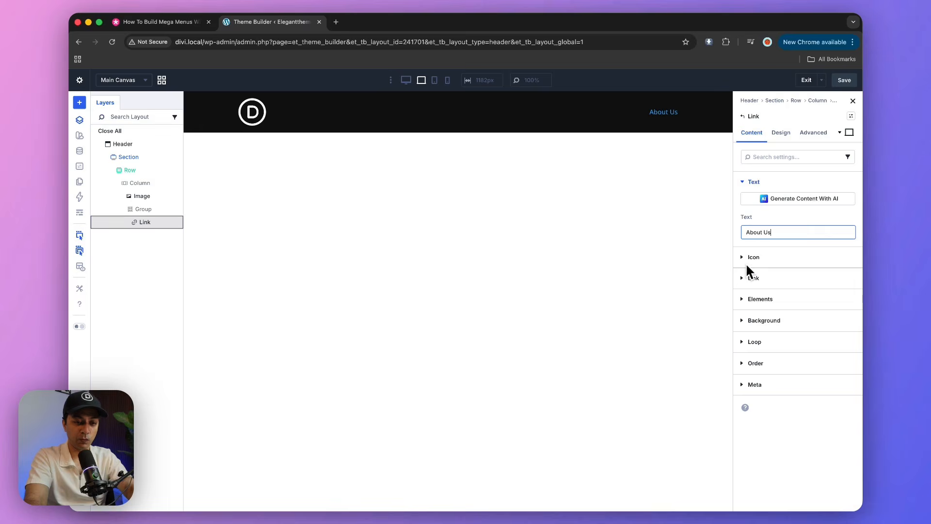
- Set the About Us link's URL to a dynamic Page Link pointing to the About Us page
left_click(784, 138)
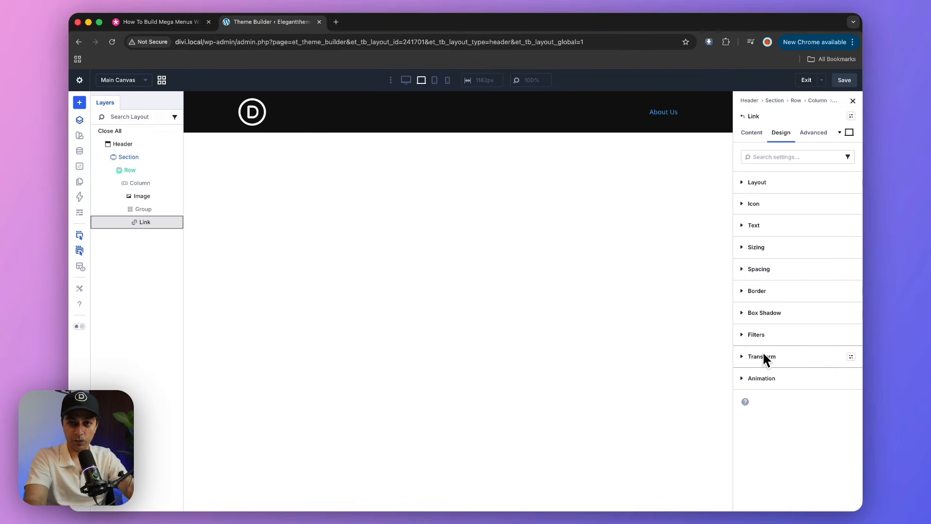
left_click(751, 133)
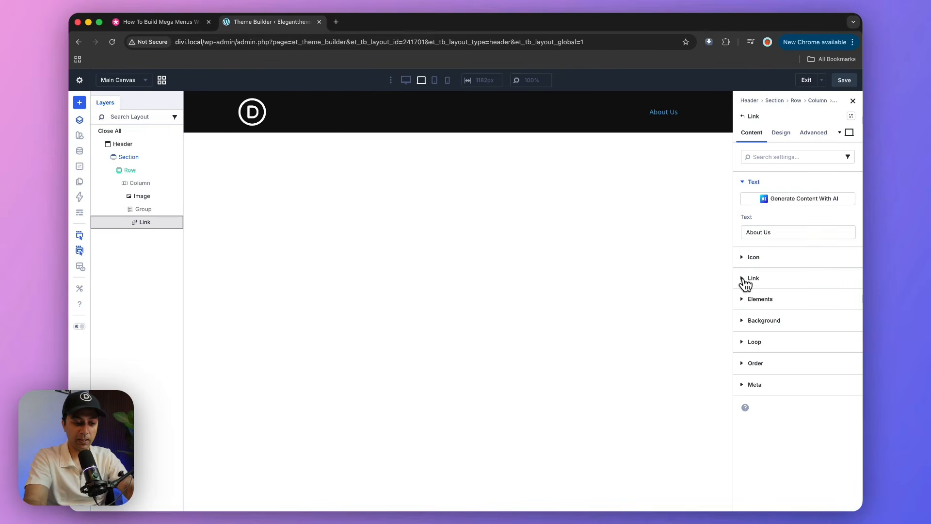
left_click(744, 279)
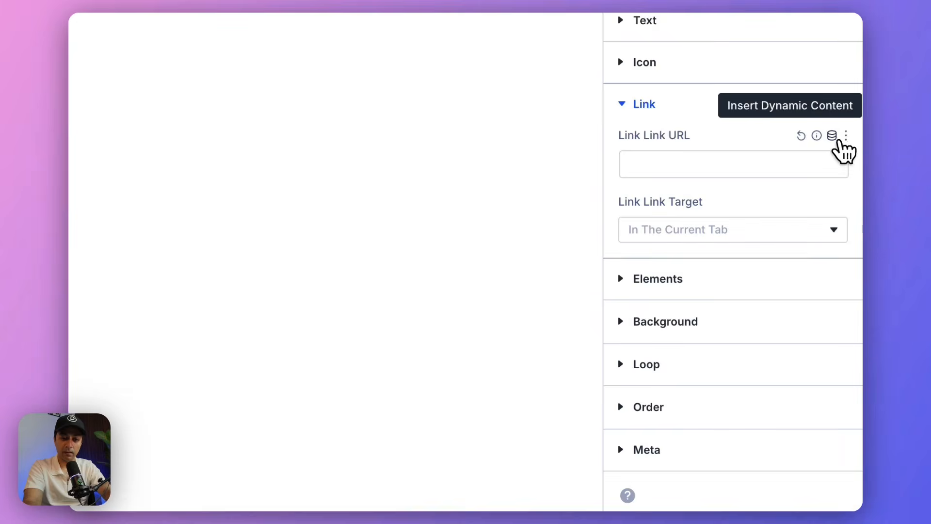
left_click(833, 136)
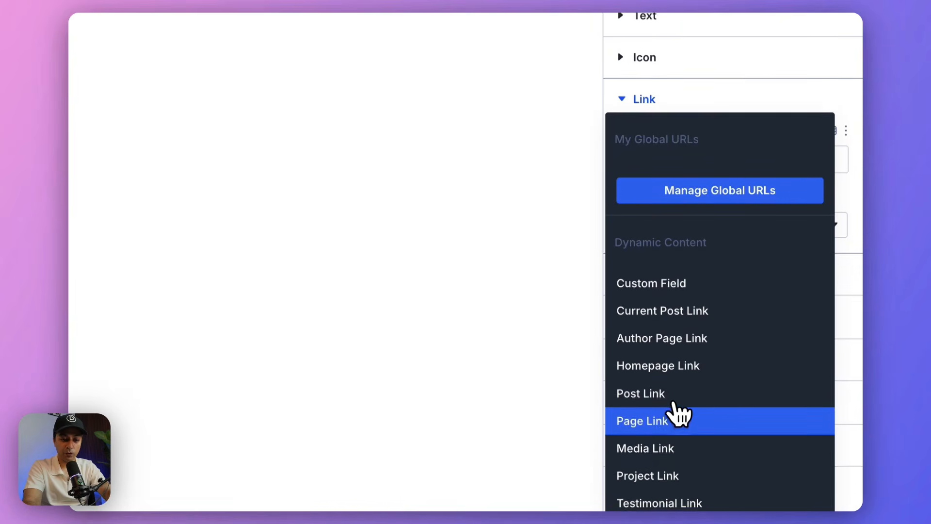
scroll(665, 407, "down", 1)
left_click(666, 397)
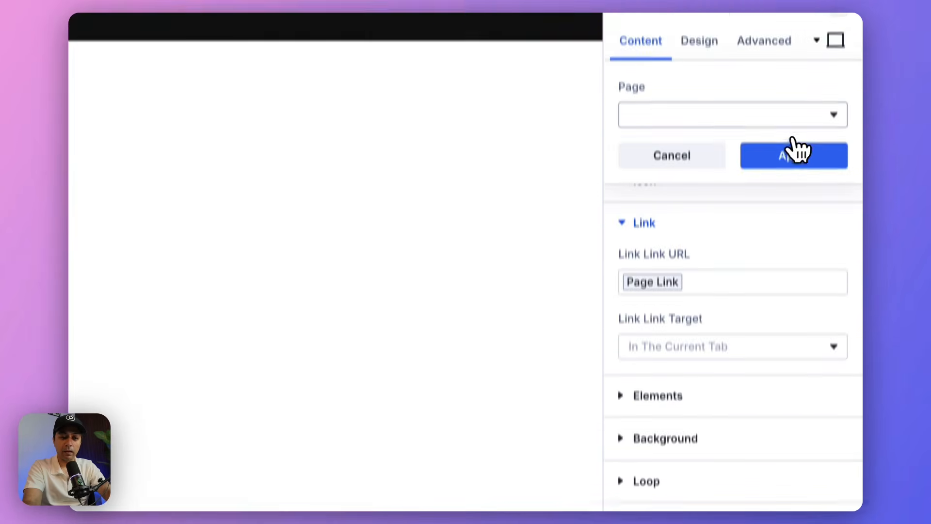
left_click(837, 115)
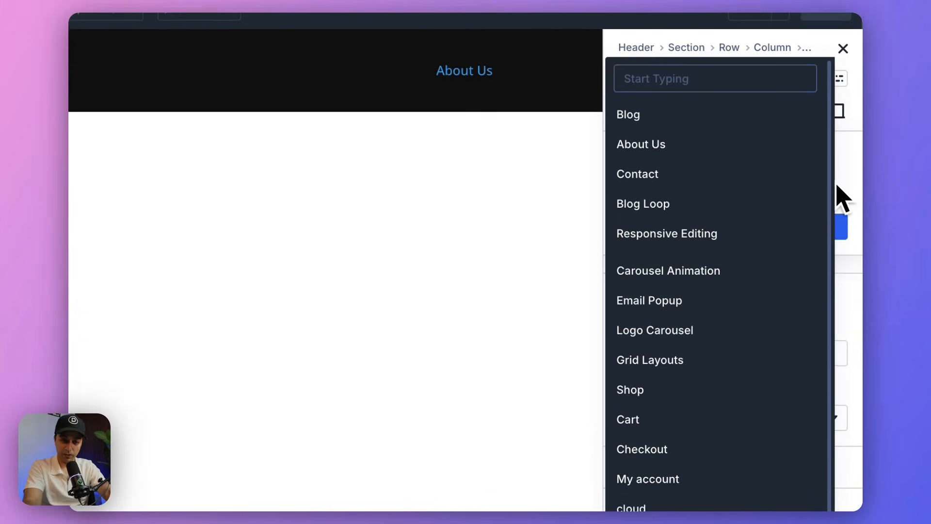
left_click(664, 158)
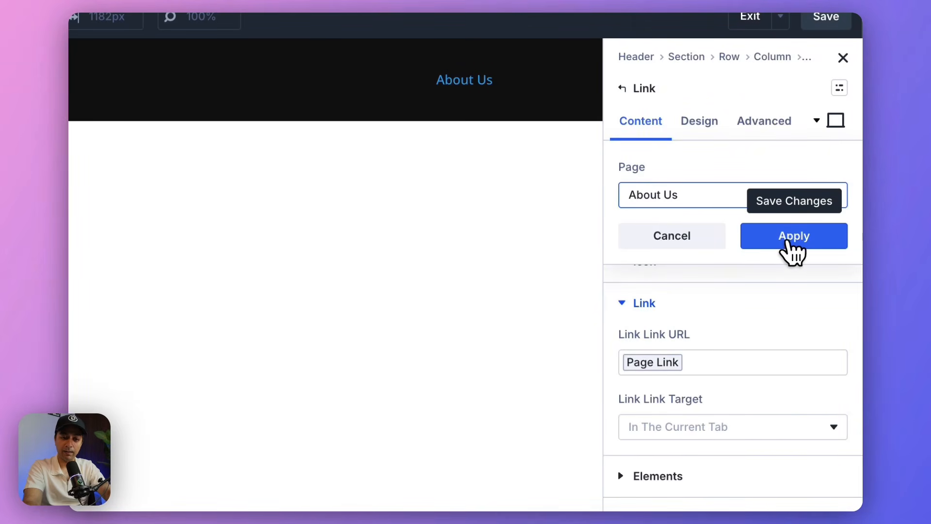
left_click(786, 244)
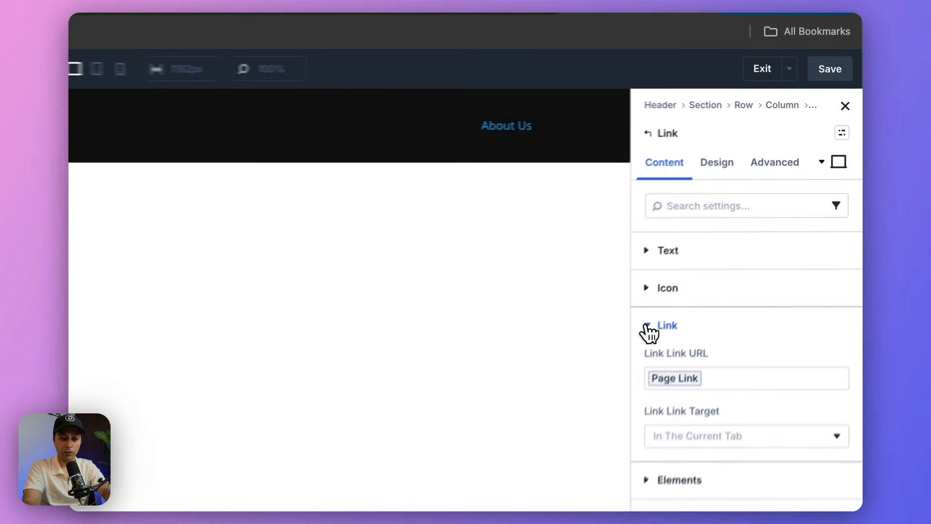
left_click(648, 333)
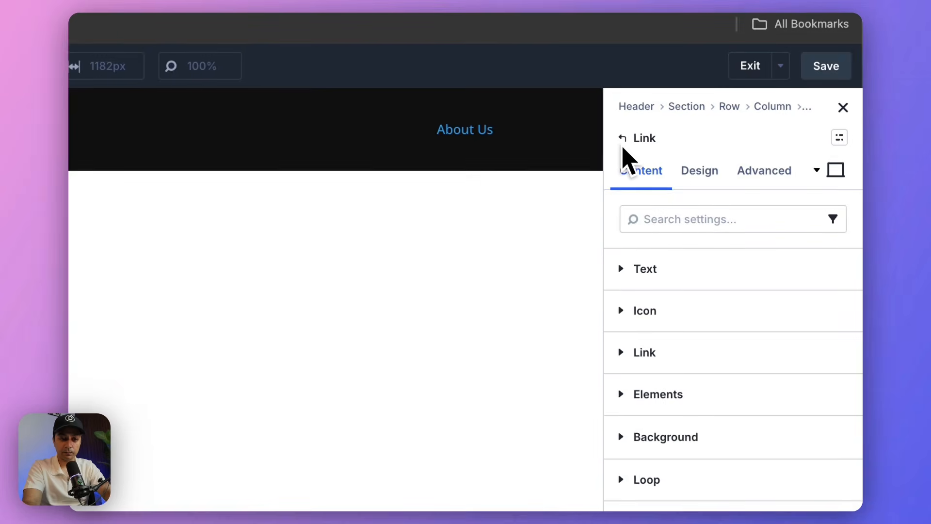
- Duplicate the About Us link within the group's elements
left_click(648, 135)
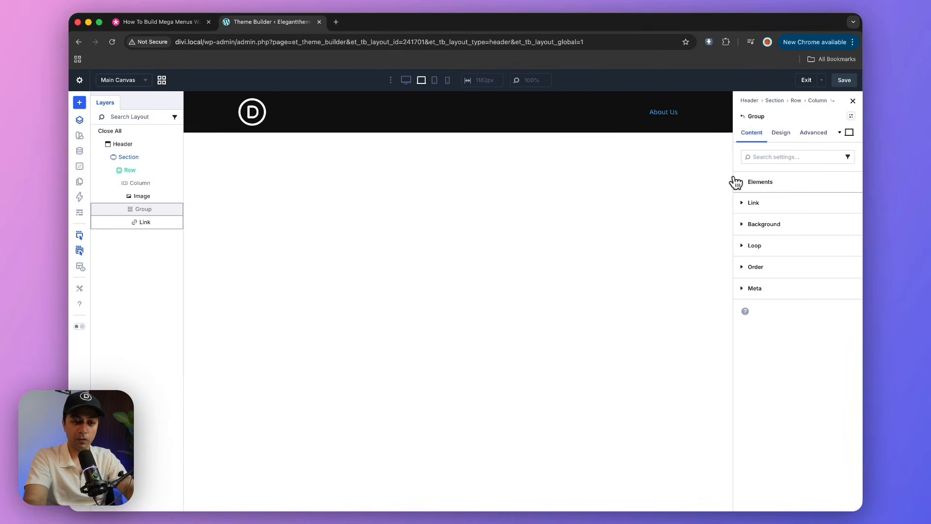
left_click(742, 182)
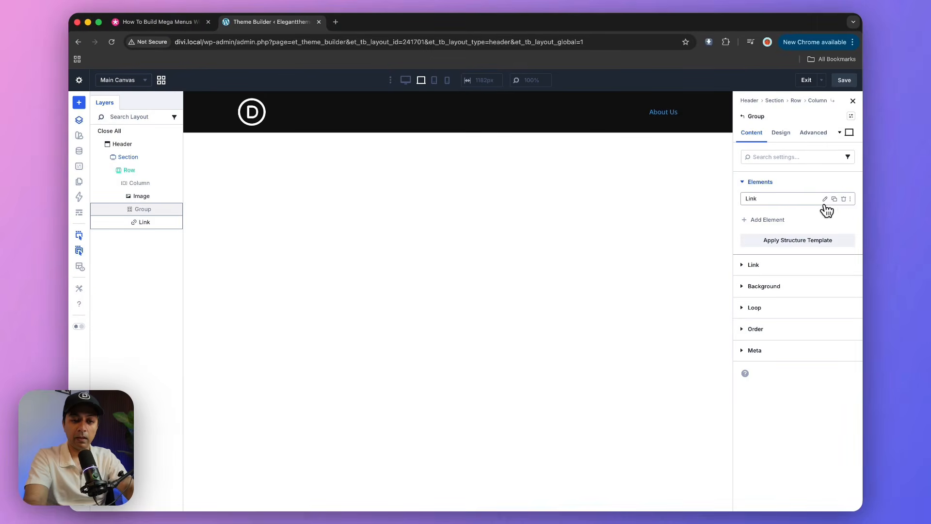
left_click(834, 199)
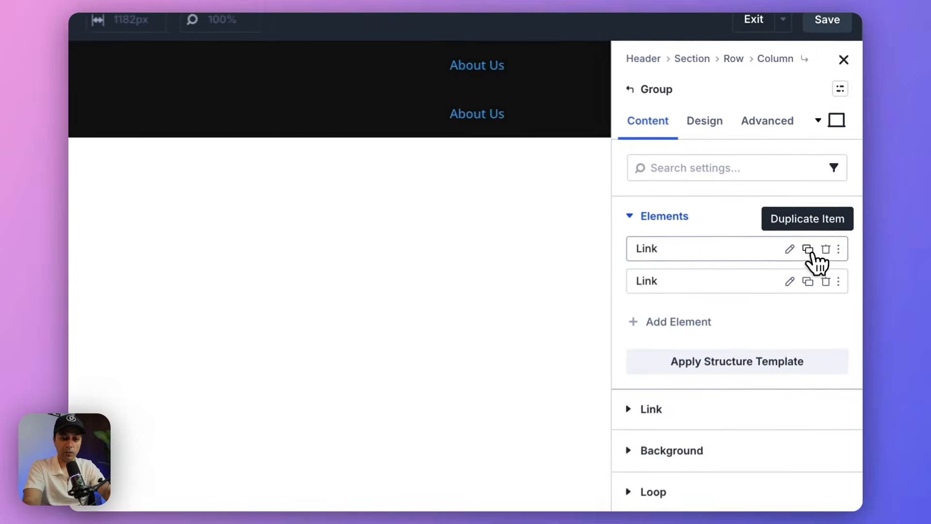
- Duplicate the About Us link two more times so the group holds four links
left_click(808, 249)
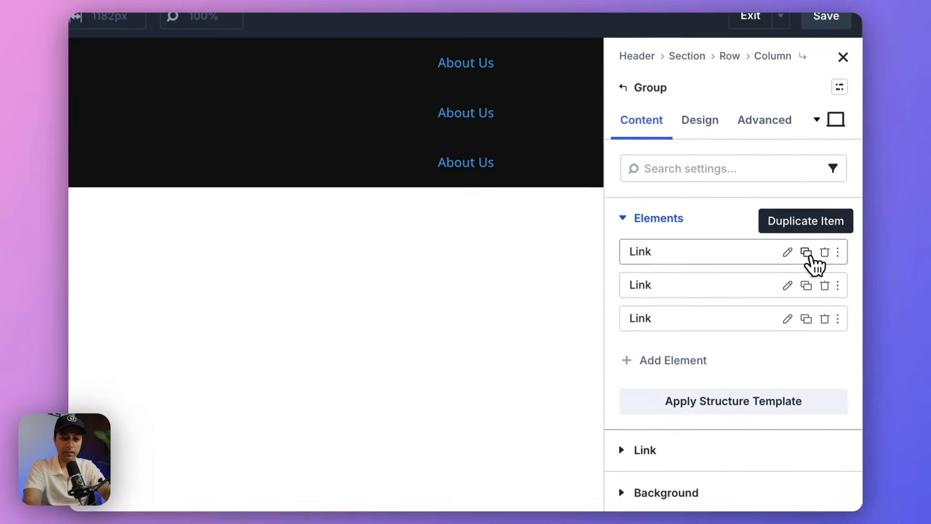
left_click(808, 249)
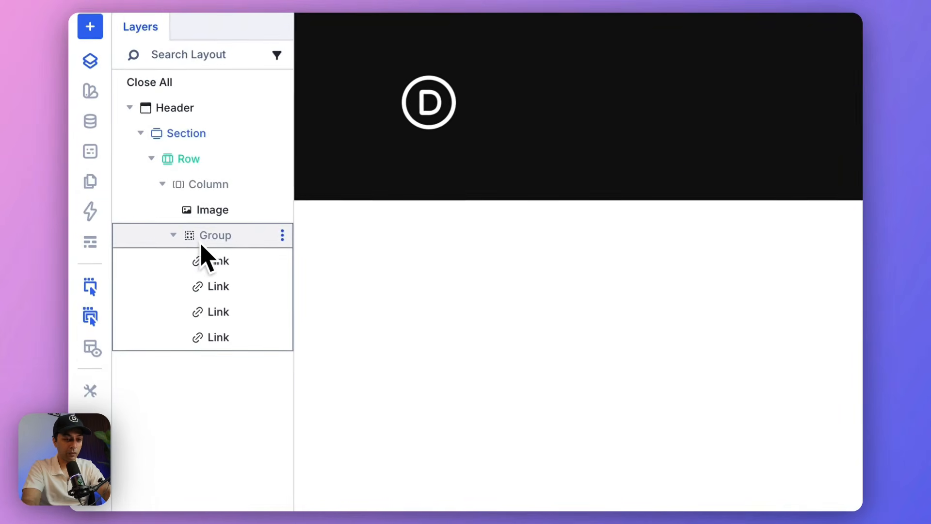
- Set the group's layout direction to Row, justify its content with Space Between and center its items vertically
left_click(202, 237)
left_click(789, 148)
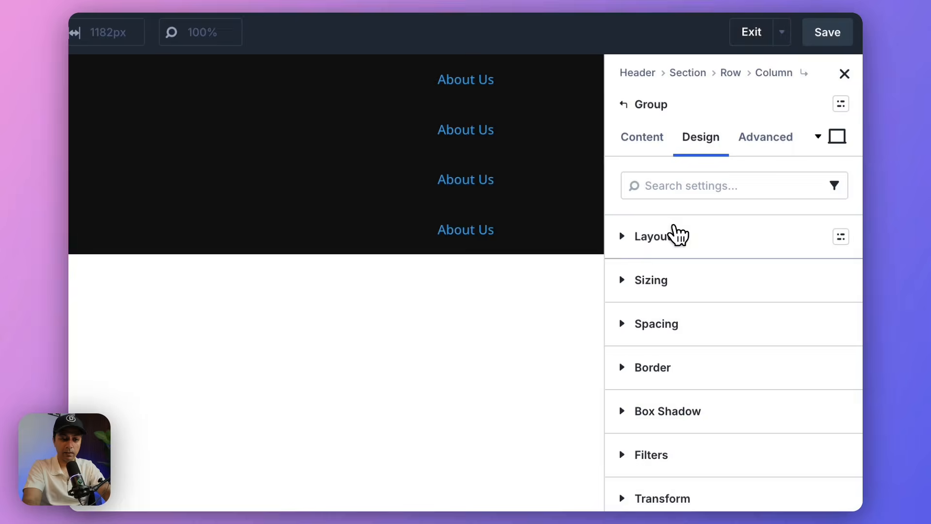
left_click(676, 236)
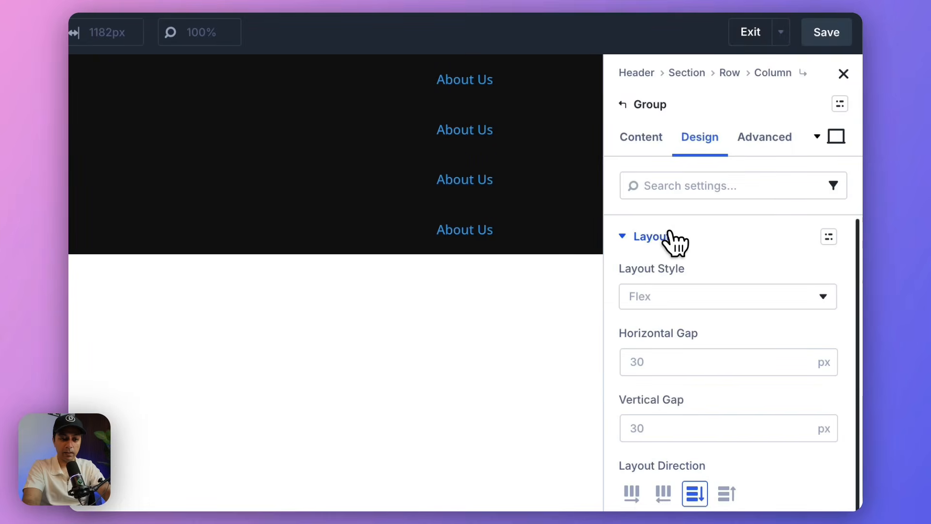
scroll(634, 345, "down", 5)
left_click(632, 262)
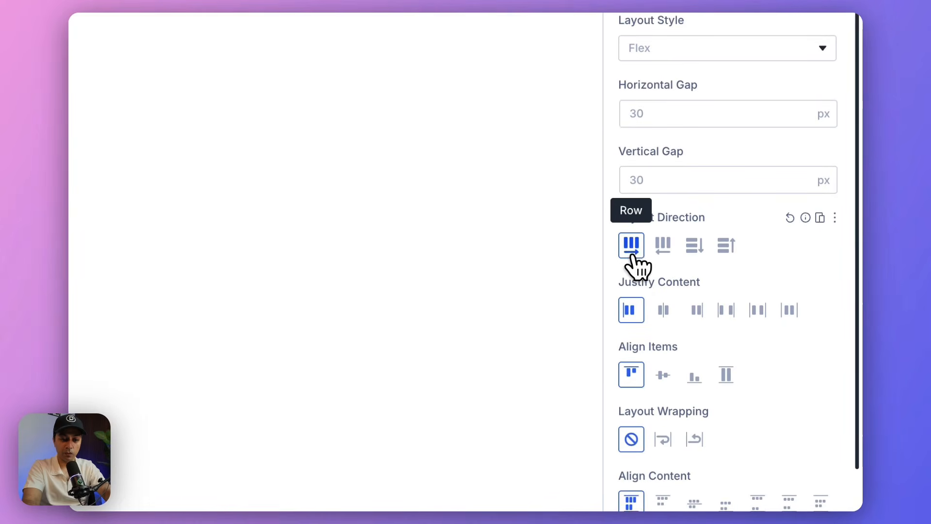
left_click(730, 319)
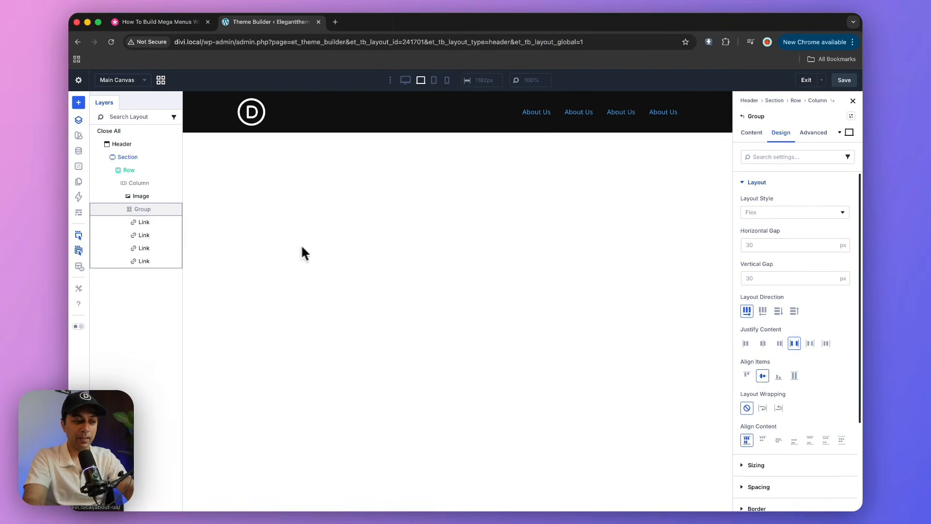
- Change the second link's text to Services
left_click(143, 235)
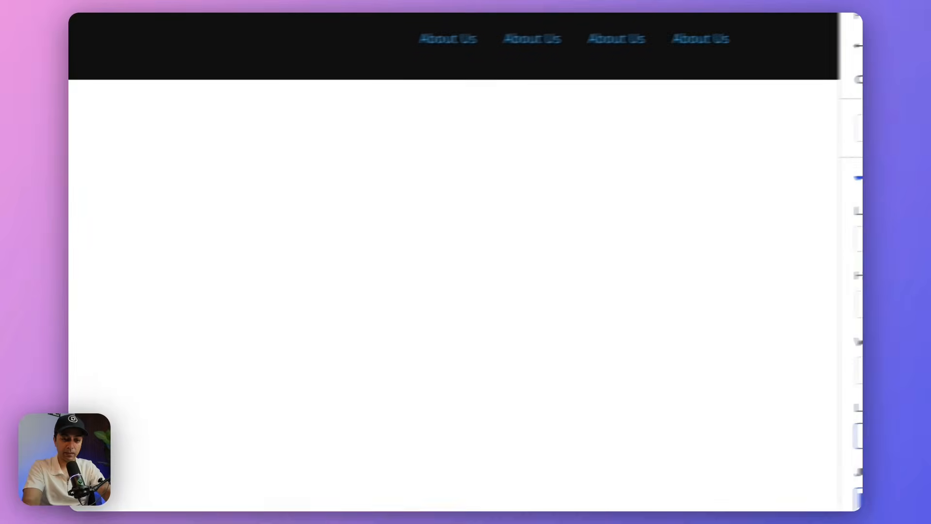
left_click(668, 146)
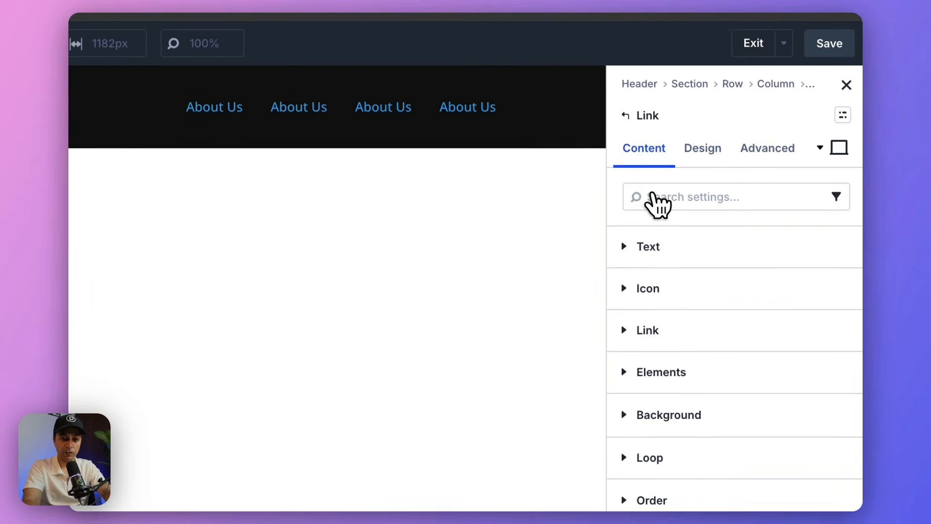
left_click(650, 250)
triple_click(663, 349)
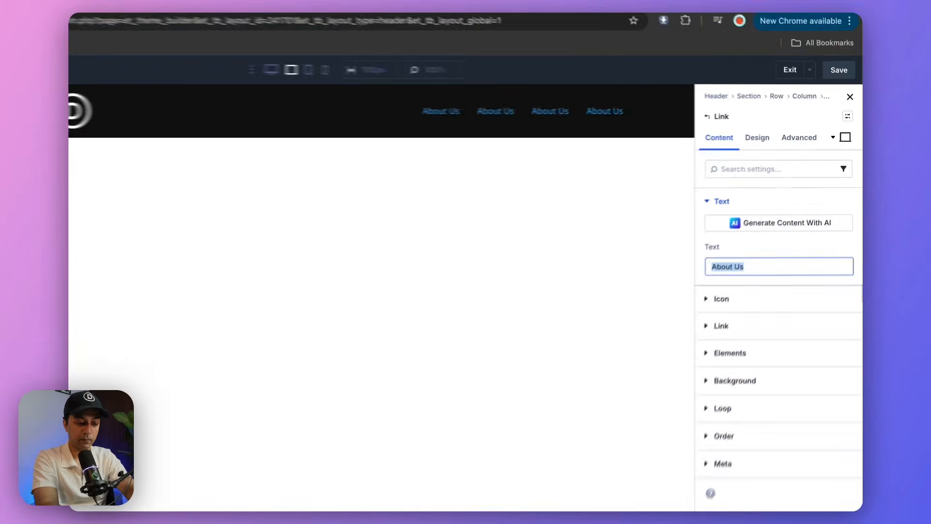
type("Services")
- Change the third link's text to Portfolio and the fourth link's text to Contact Us
left_click(144, 247)
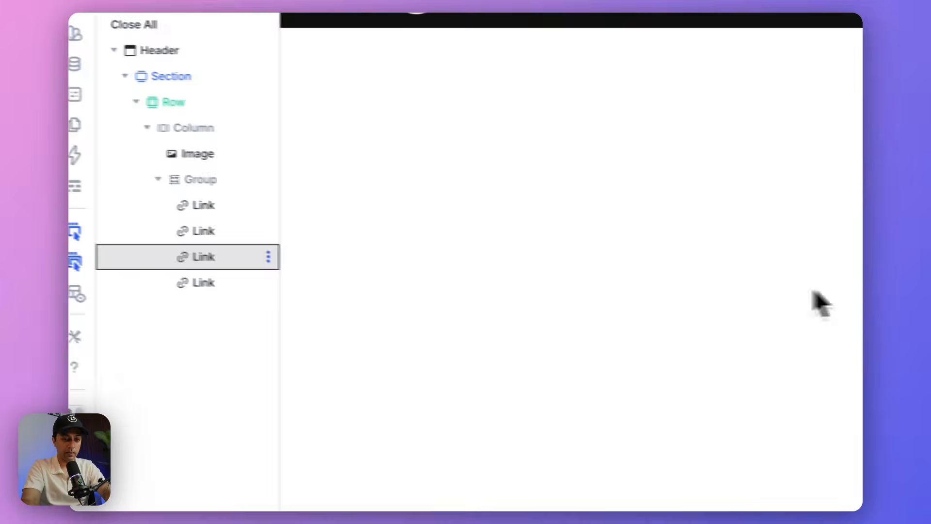
left_click(740, 235)
triple_click(741, 235)
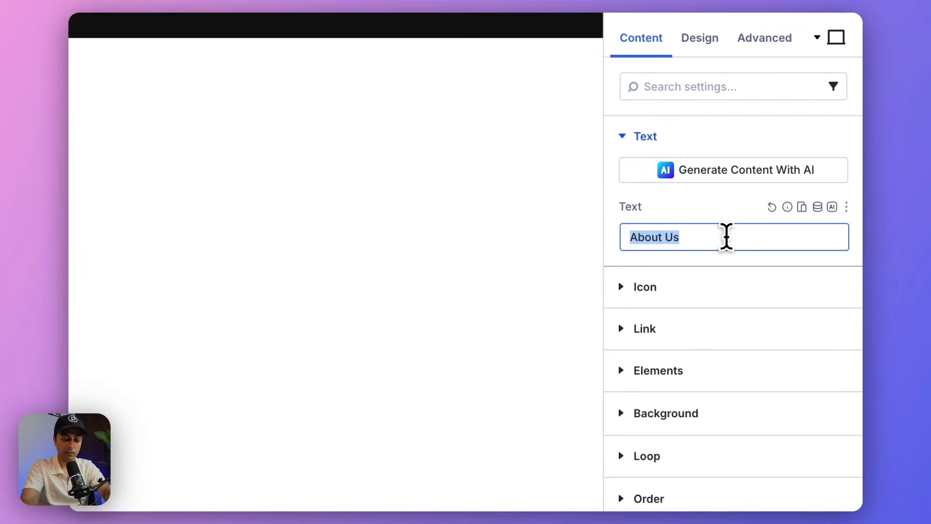
type("Contact Us")
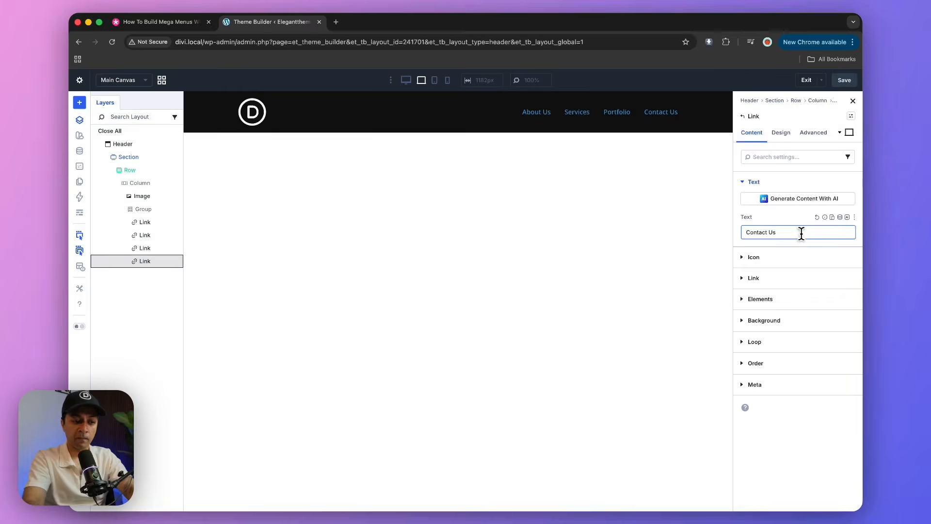
left_click(753, 277)
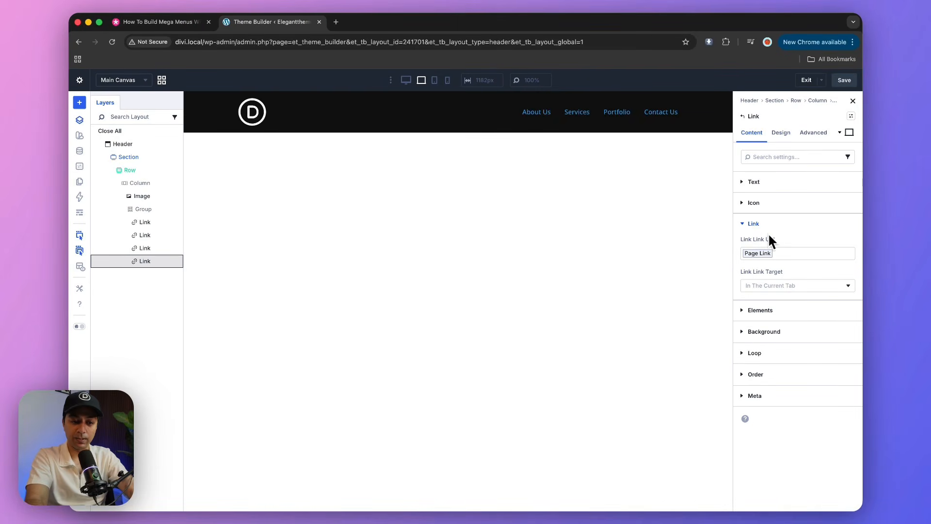
left_click(755, 225)
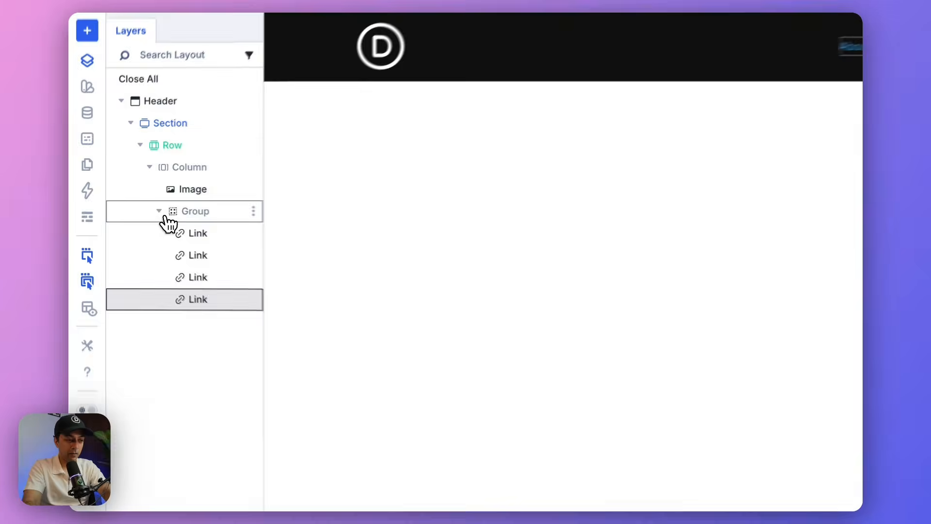
- Add an Icon module after the group of links in the header column
left_click(159, 212)
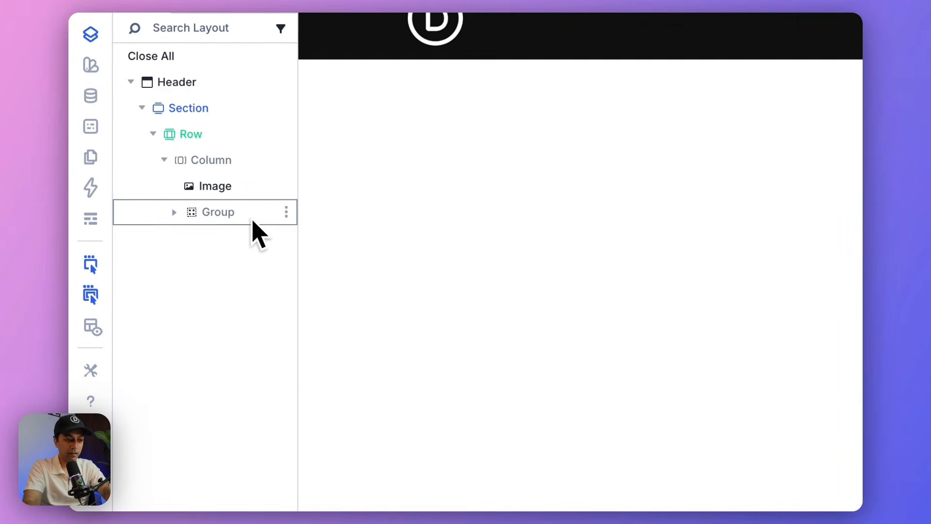
left_click(286, 213)
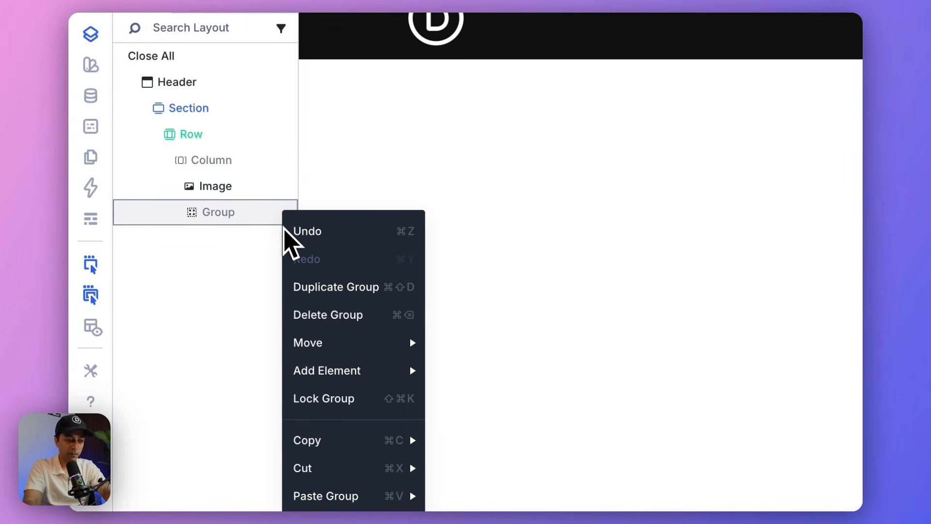
left_click(312, 371)
type("icon")
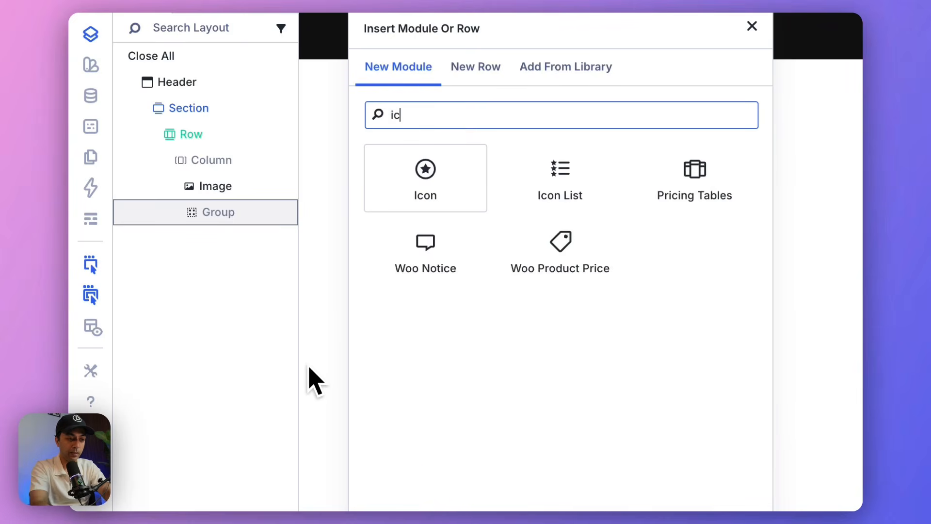
left_click(425, 194)
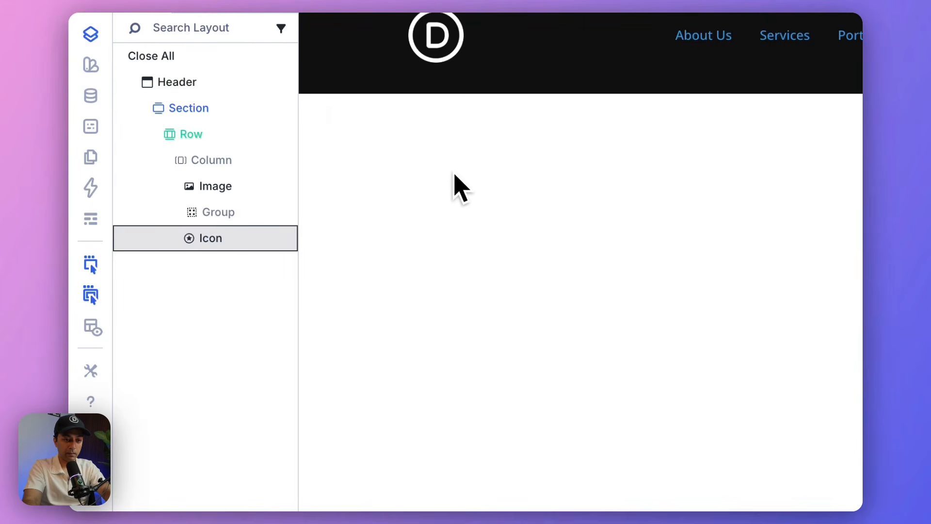
- Search the icon library for "ham" and choose the three-bar hamburger menu icon
left_click(674, 246)
type("h")
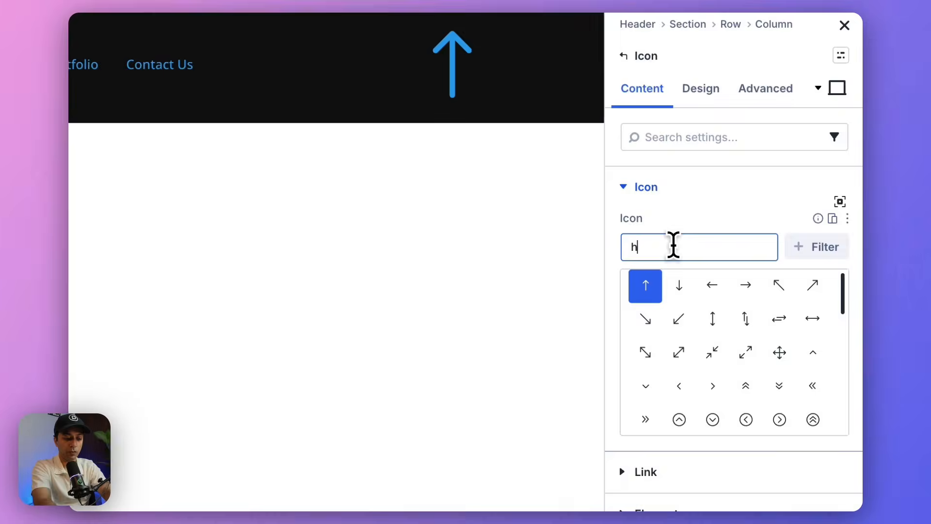
type("an")
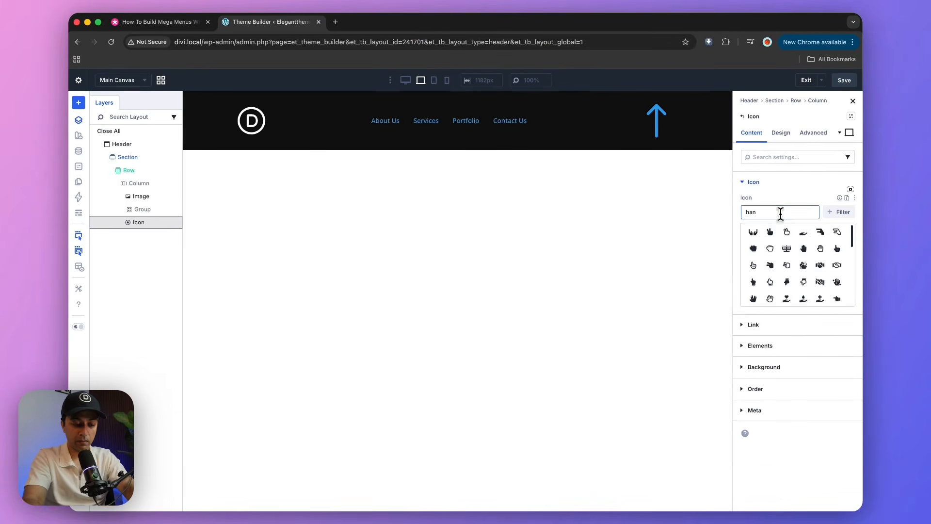
key("BackSpace")
type("mb")
key("BackSpace")
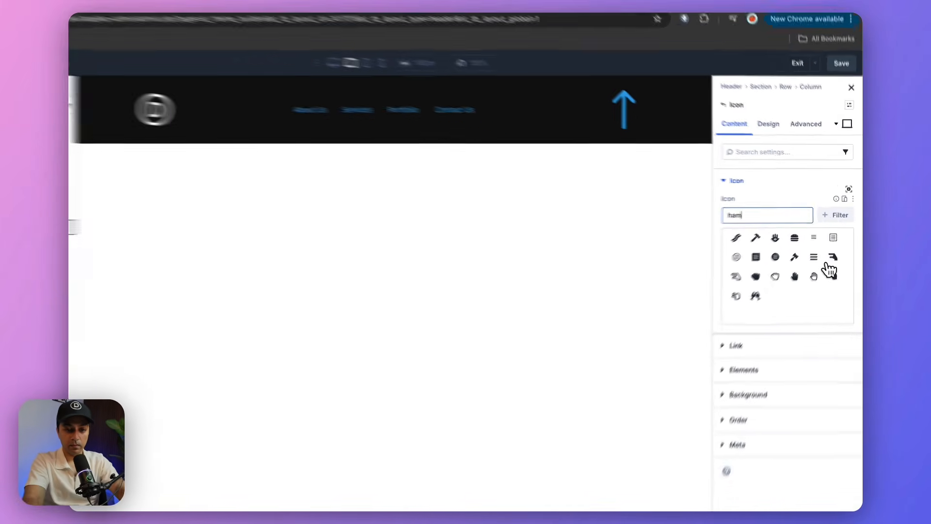
left_click(814, 257)
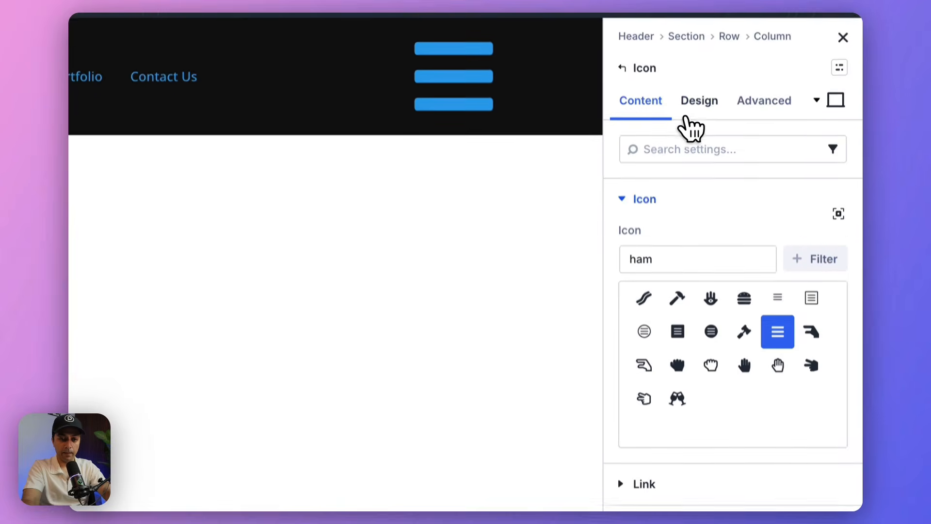
- Reduce the hamburger icon's size in its design settings
left_click(693, 113)
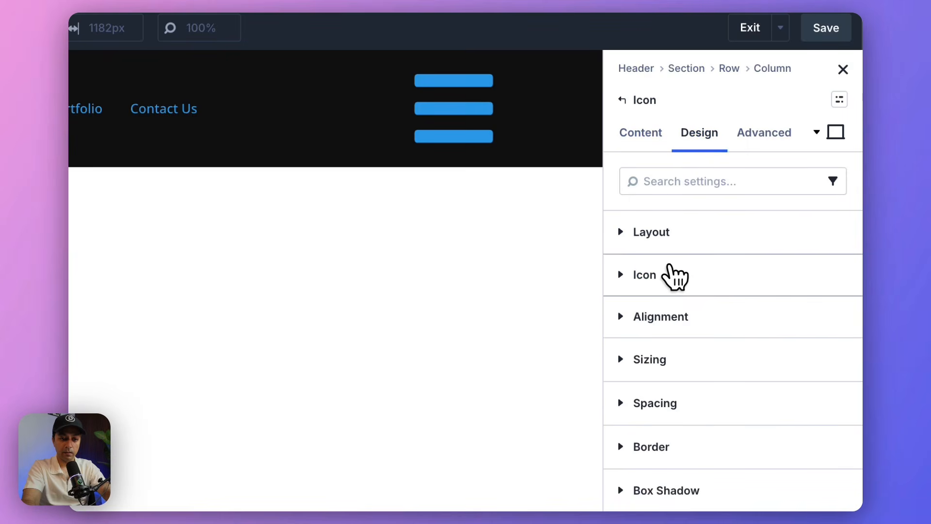
left_click(669, 281)
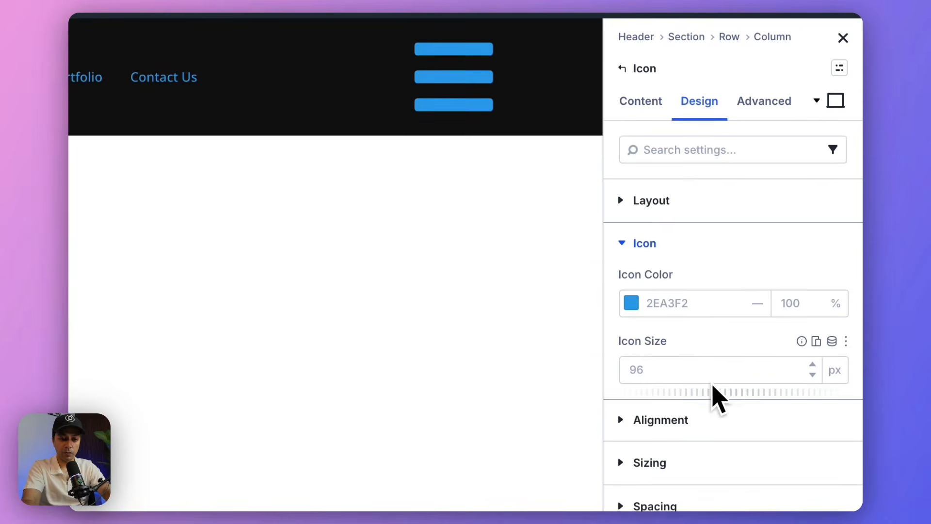
left_click_drag(761, 388, 750, 388)
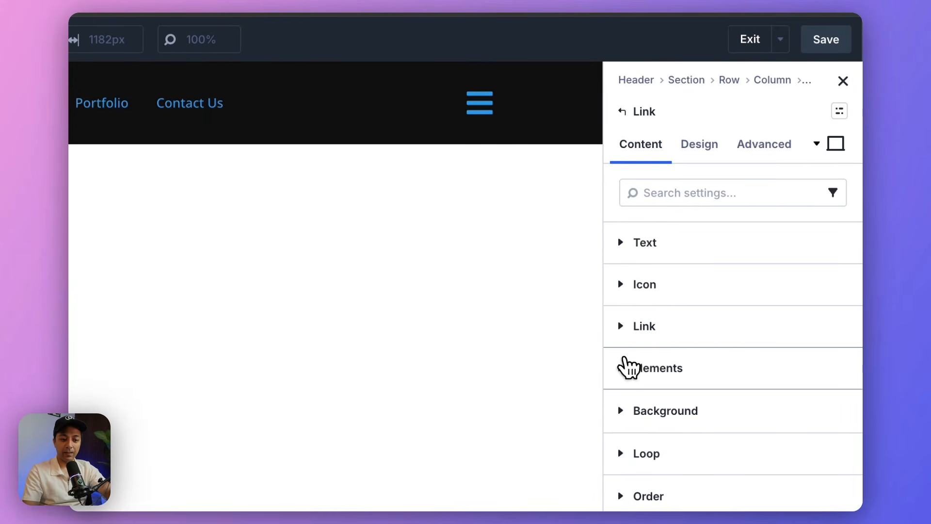
- Add a Dropdown module as an element inside the Services link
left_click(630, 369)
left_click(656, 399)
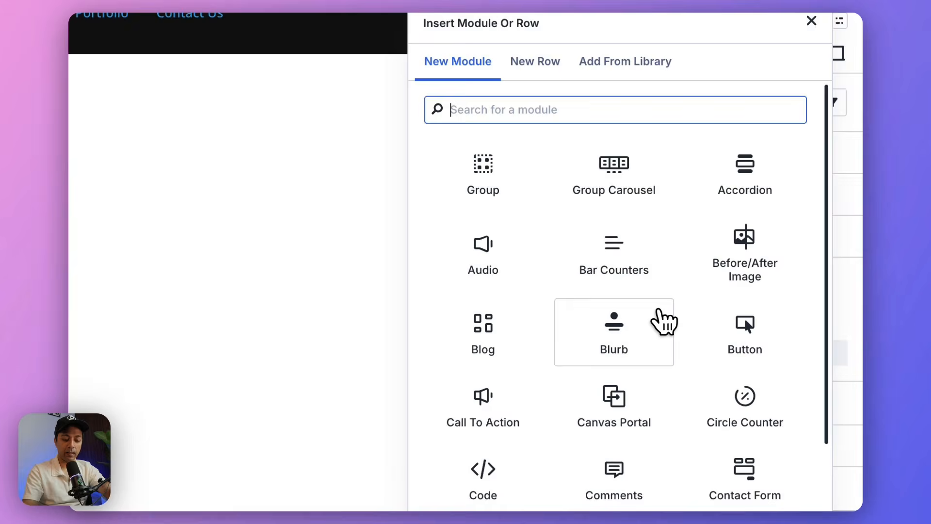
type("drop")
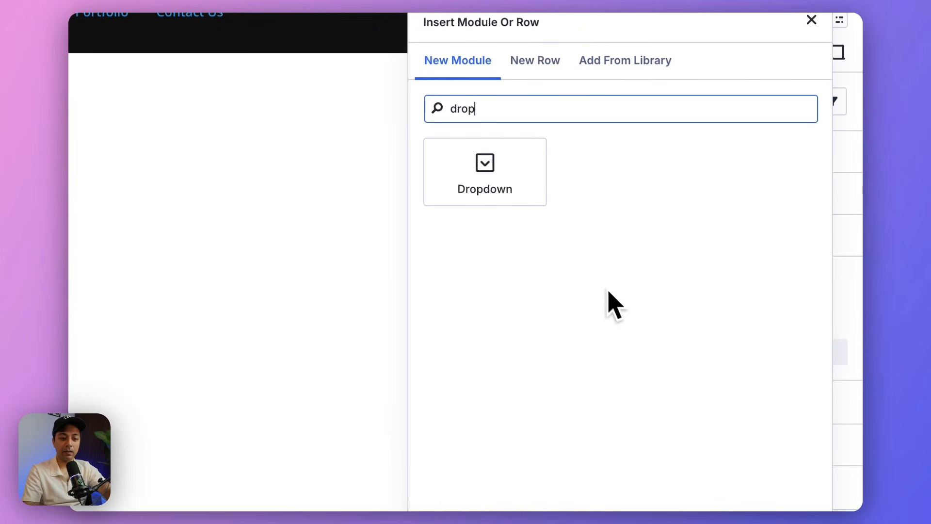
left_click(528, 203)
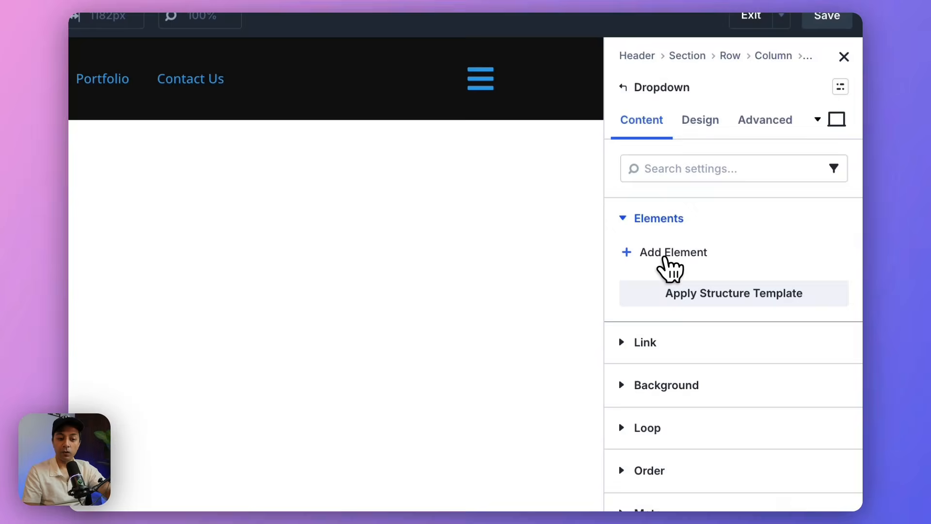
- Add a Group inside the dropdown and insert a Link module into that group
left_click(665, 261)
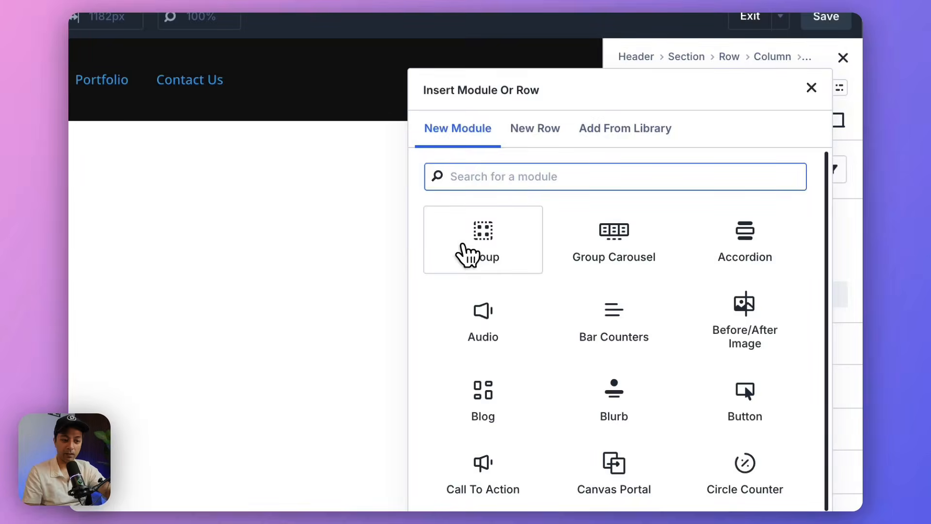
left_click(465, 255)
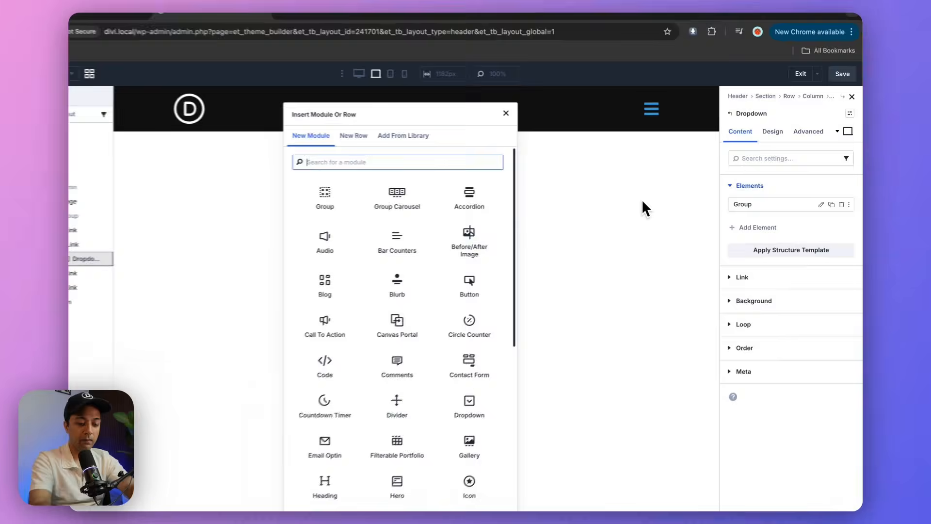
type("link")
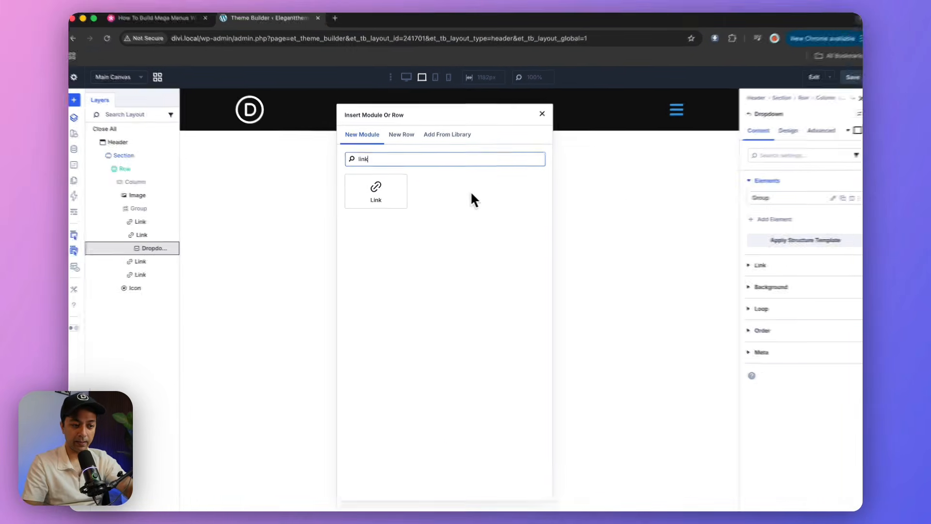
left_click(376, 192)
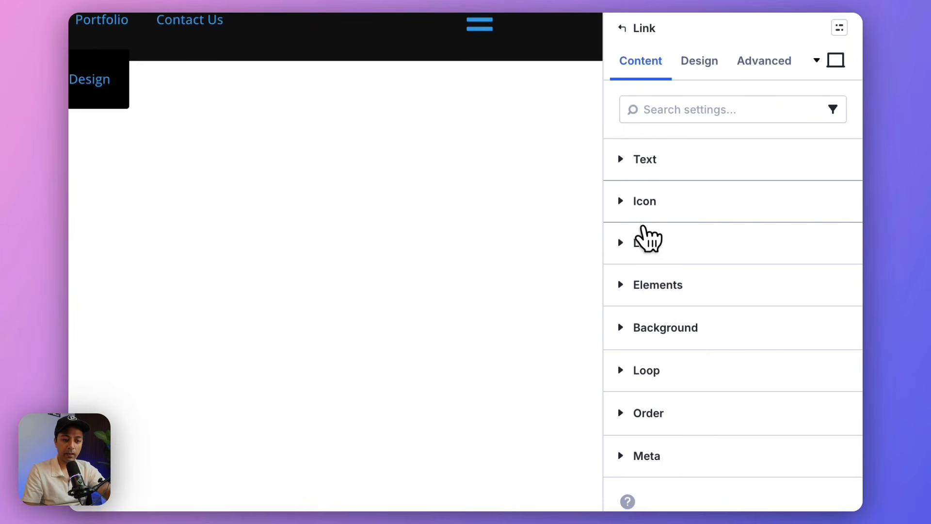
- Give the Website Design link the Weebly icon found by searching for "we", and open the link's design settings
left_click(639, 203)
type("w")
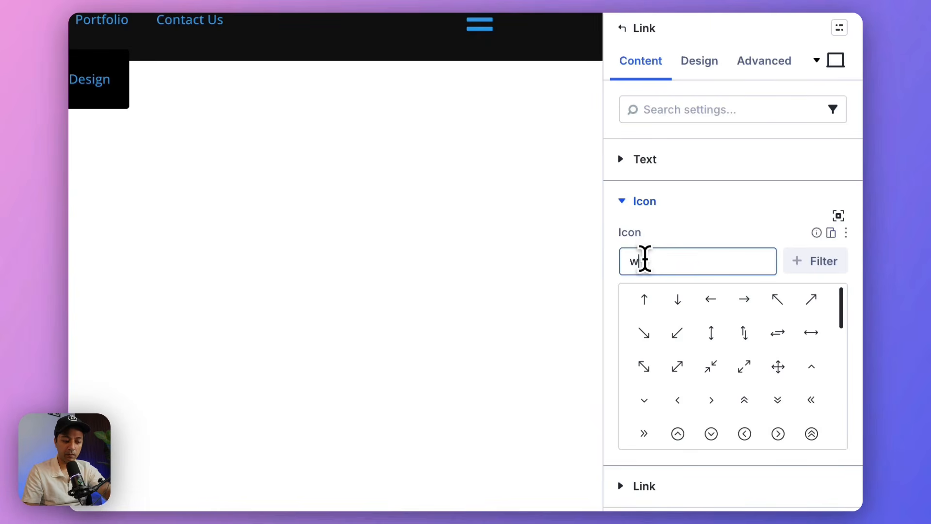
type("e")
left_click(678, 299)
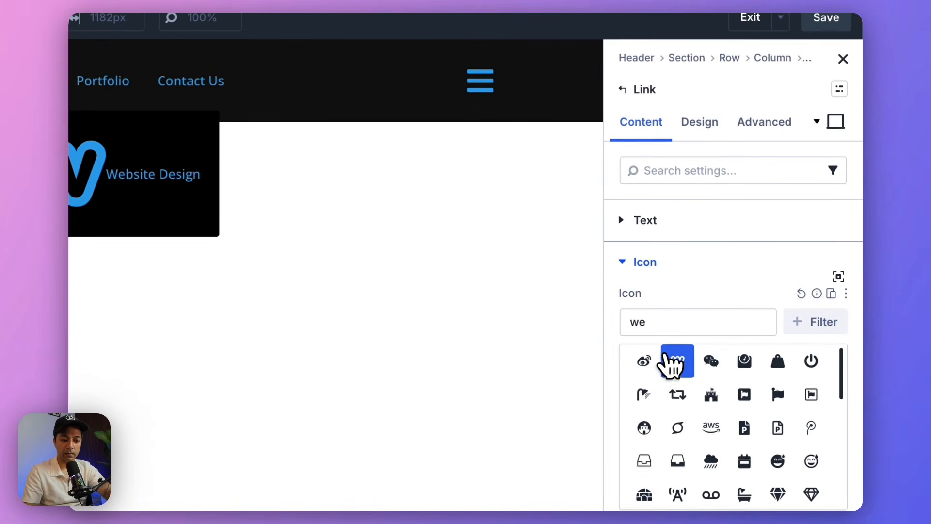
left_click(628, 272)
left_click(699, 124)
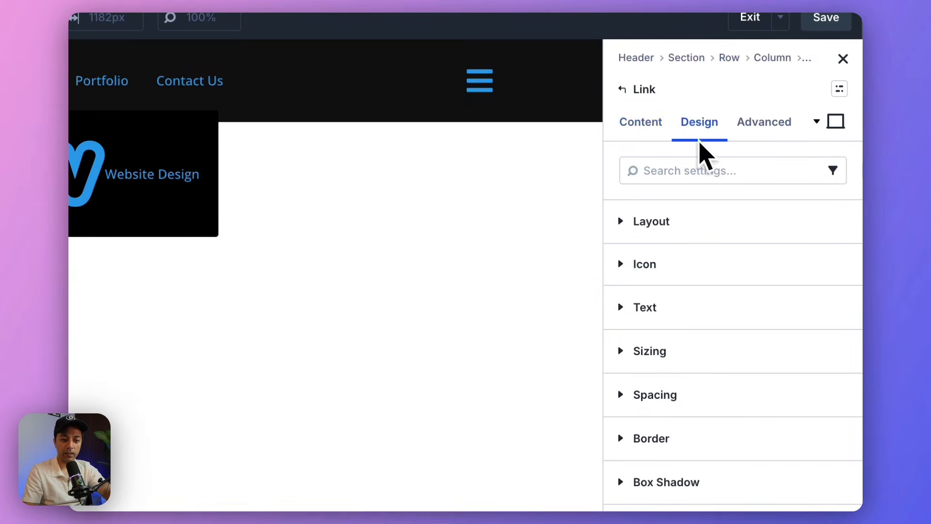
- Set the Website Design link's icon size to 28 px and its right icon margin to 10 px
left_click(652, 264)
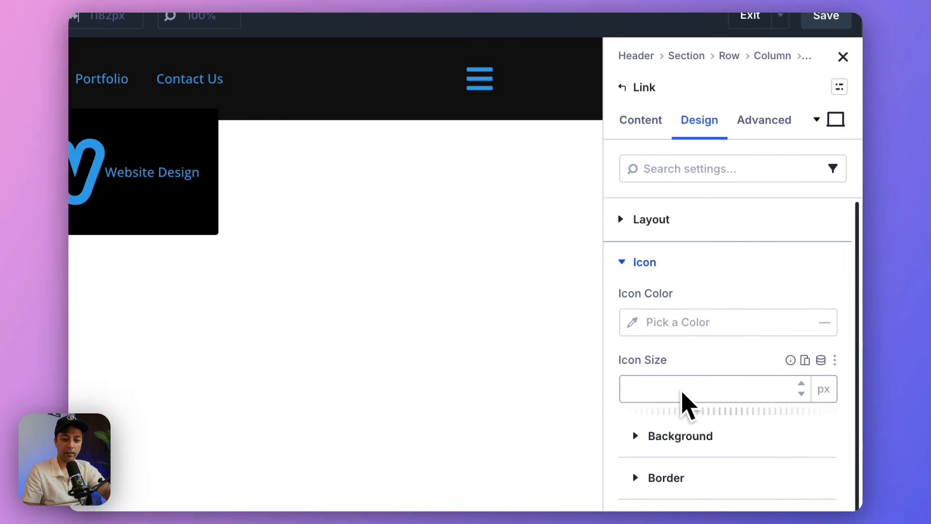
scroll(683, 401, "down", 1)
left_click_drag(700, 385, 665, 387)
scroll(657, 322, "down", 2)
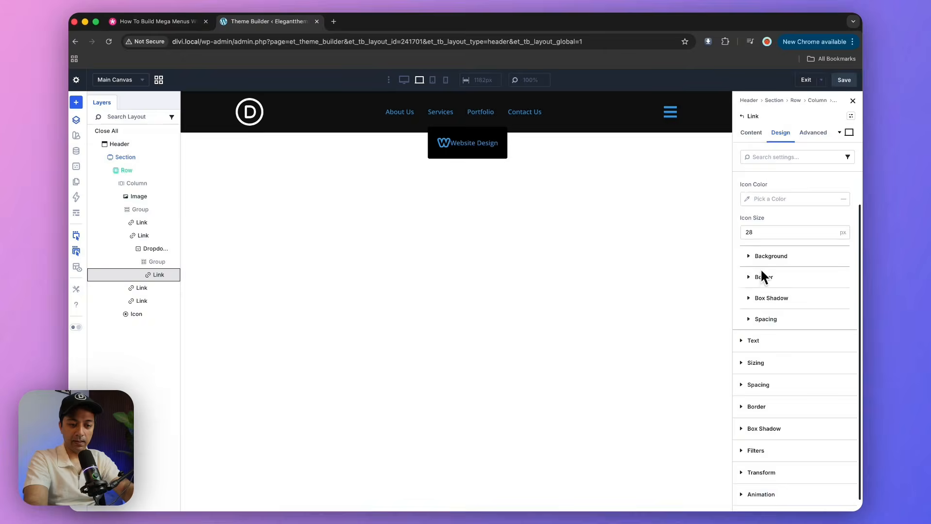
left_click(701, 257)
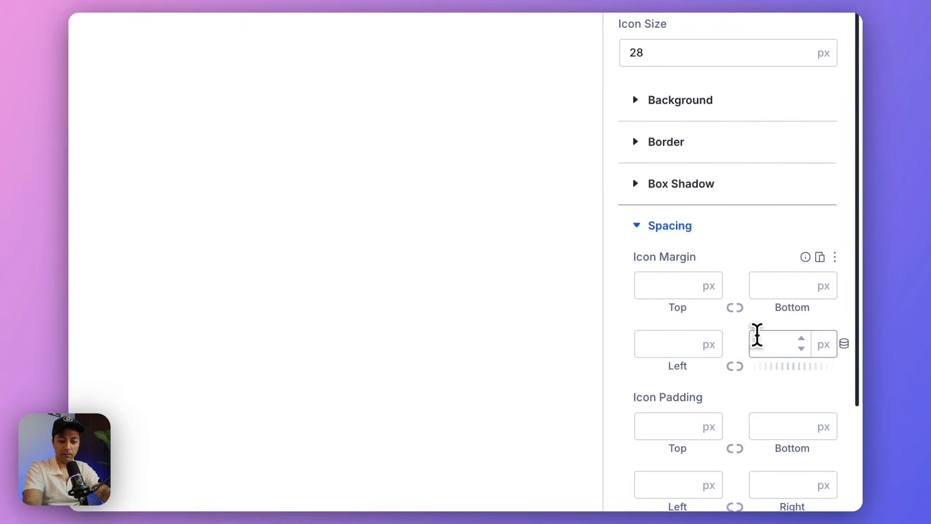
type("10")
left_click(677, 426)
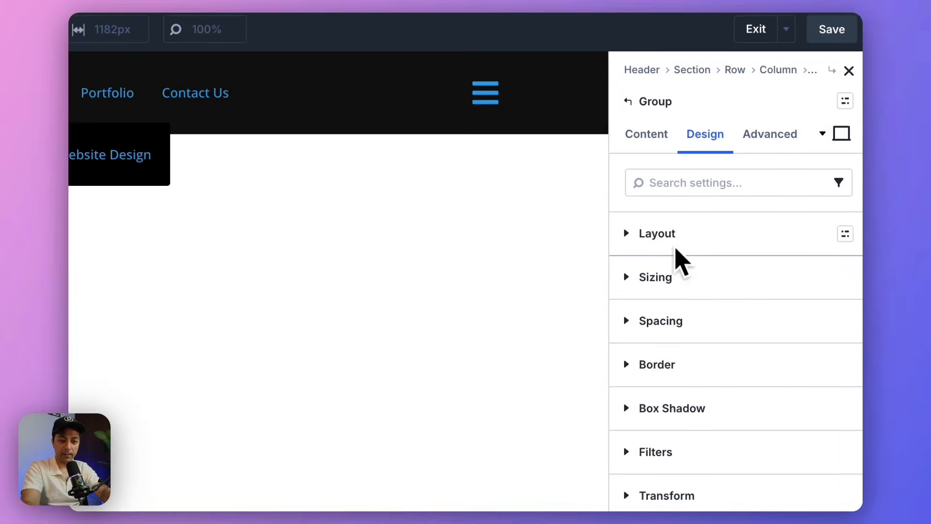
- Duplicate the Website Design link three times inside its group, and duplicate the whole group within the dropdown
left_click(650, 155)
left_click(659, 247)
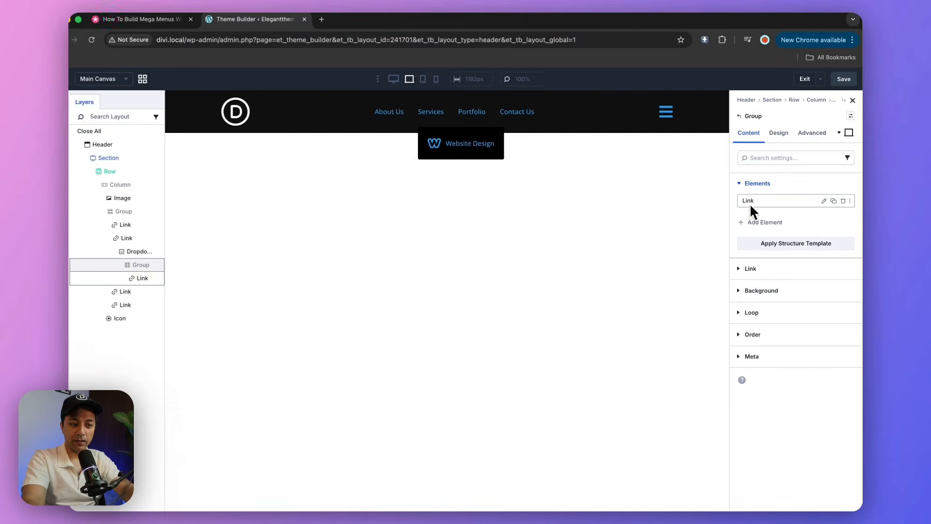
left_click(832, 203)
left_click(832, 203)
left_click(831, 203)
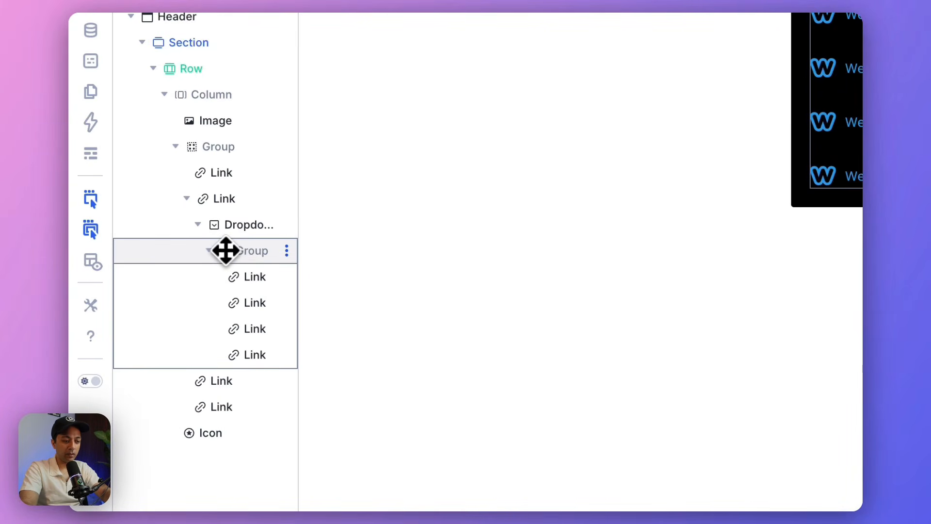
left_click(287, 250)
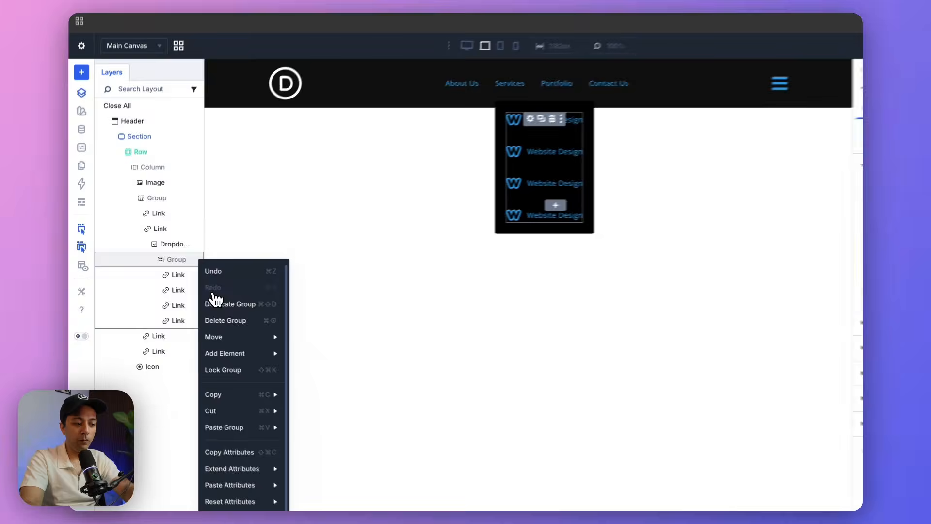
left_click(322, 326)
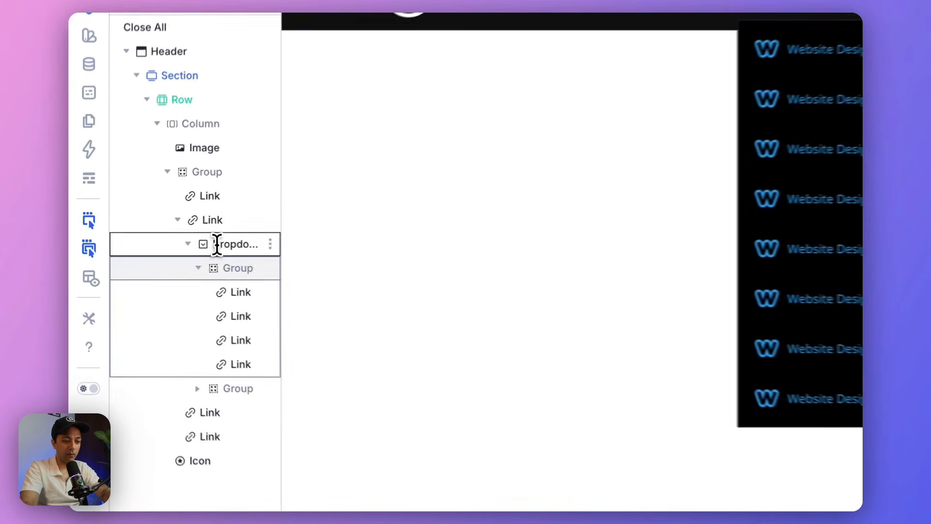
- Set the Dropdown module's layout direction to Row with a horizontal gap of 84 px
left_click(217, 244)
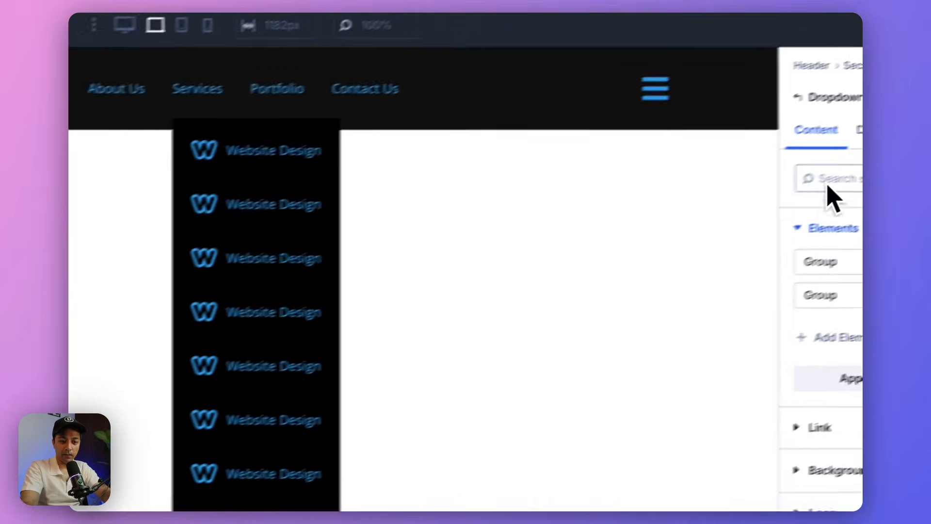
left_click(861, 130)
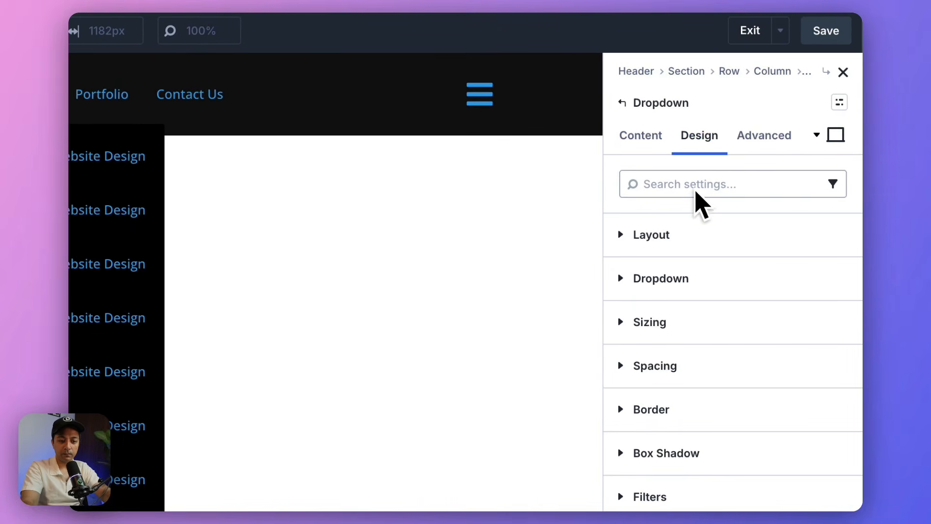
left_click(636, 235)
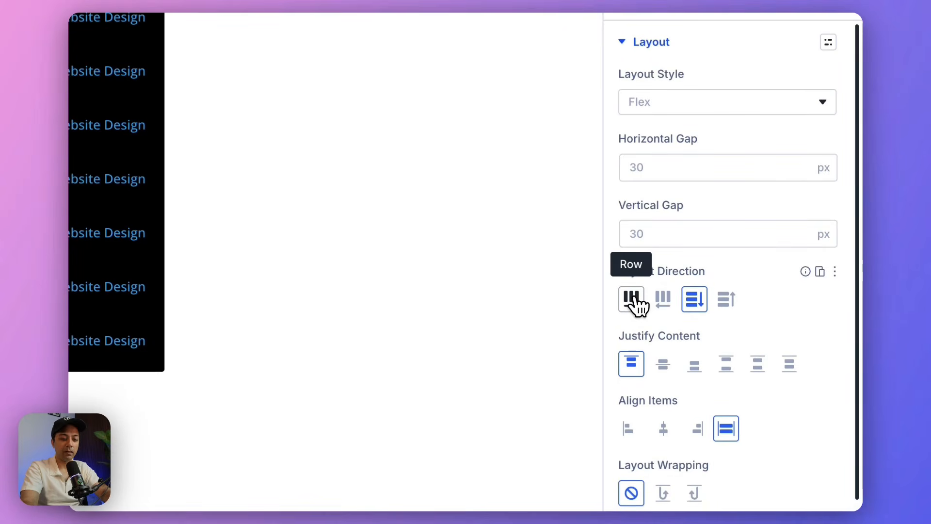
left_click(632, 299)
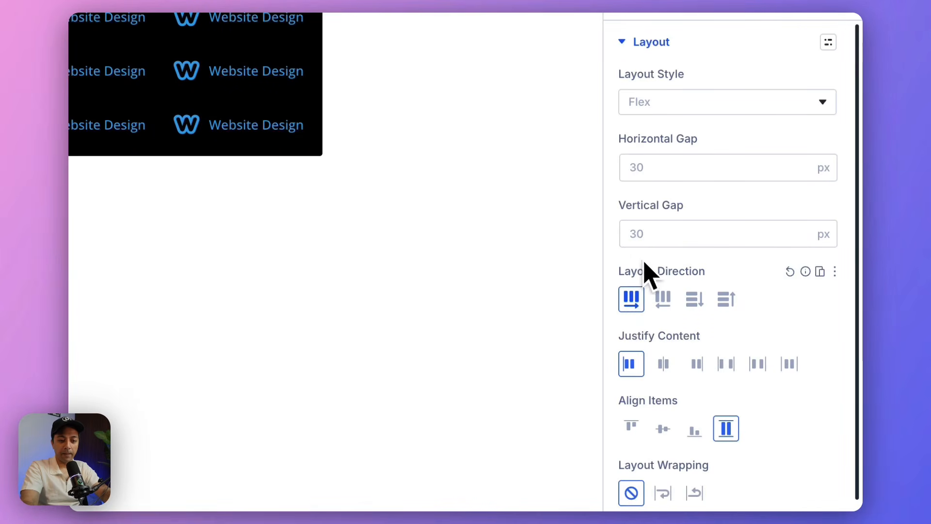
left_click_drag(665, 187, 696, 194)
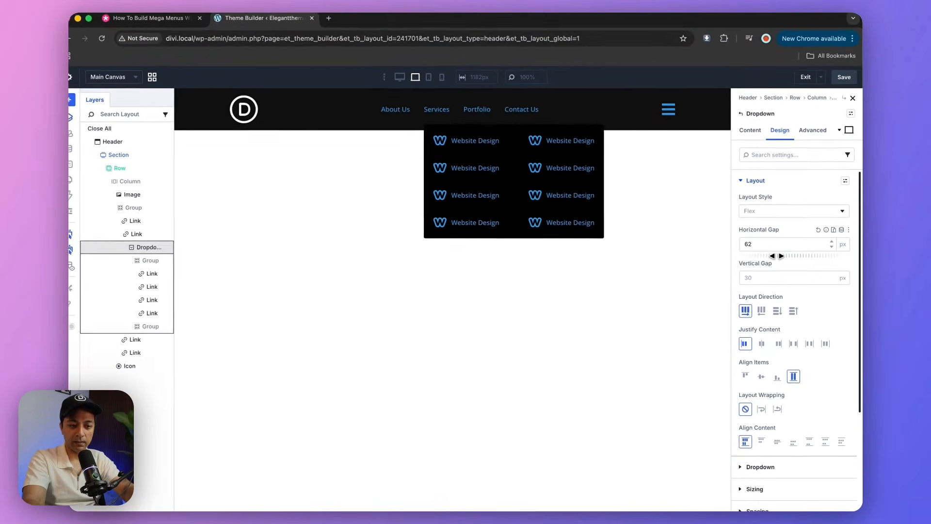
left_click_drag(777, 256, 780, 256)
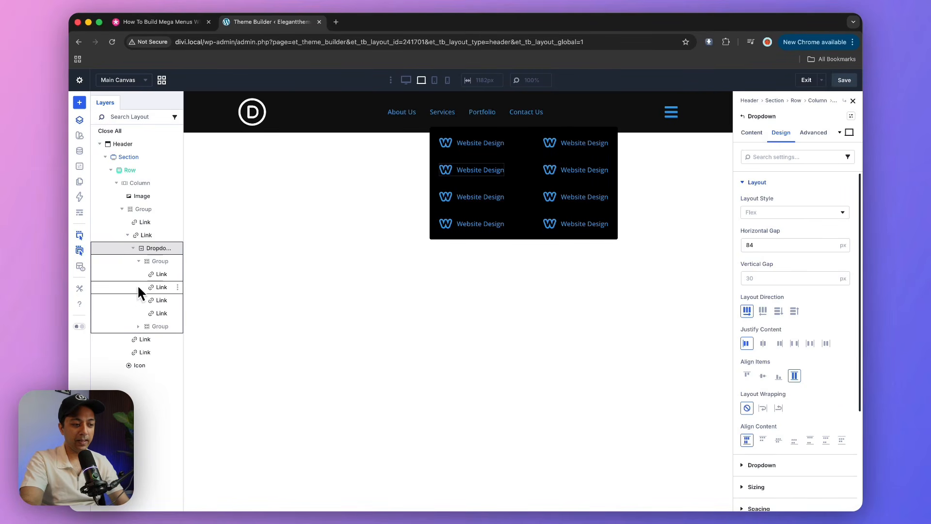
- Duplicate the second link group in the dropdown to make a third column
left_click(139, 261)
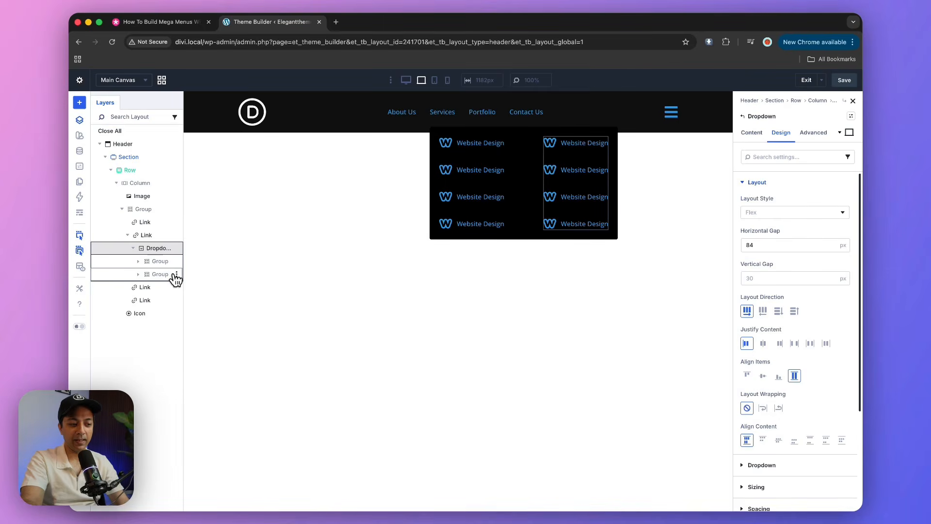
left_click(175, 274)
left_click(189, 312)
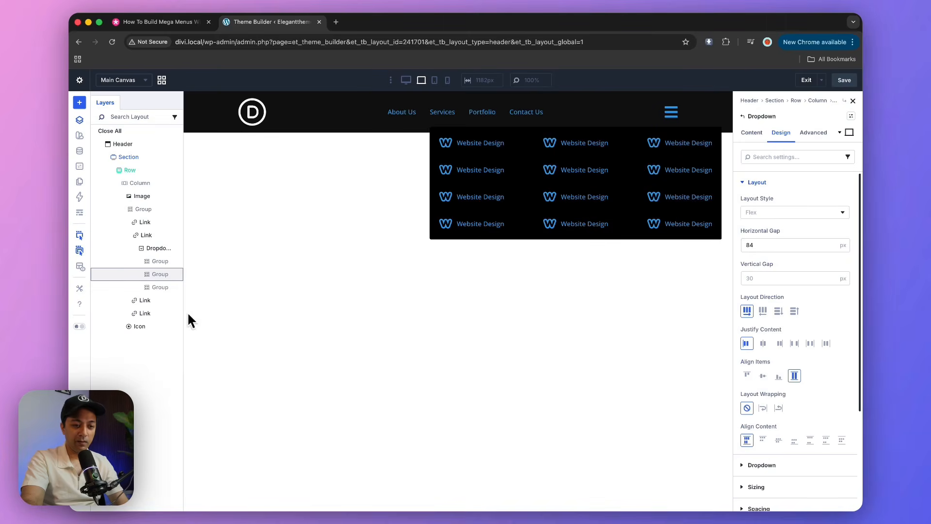
- Exit the header layout editor and save the Theme Builder changes
mouse_move(681, 227)
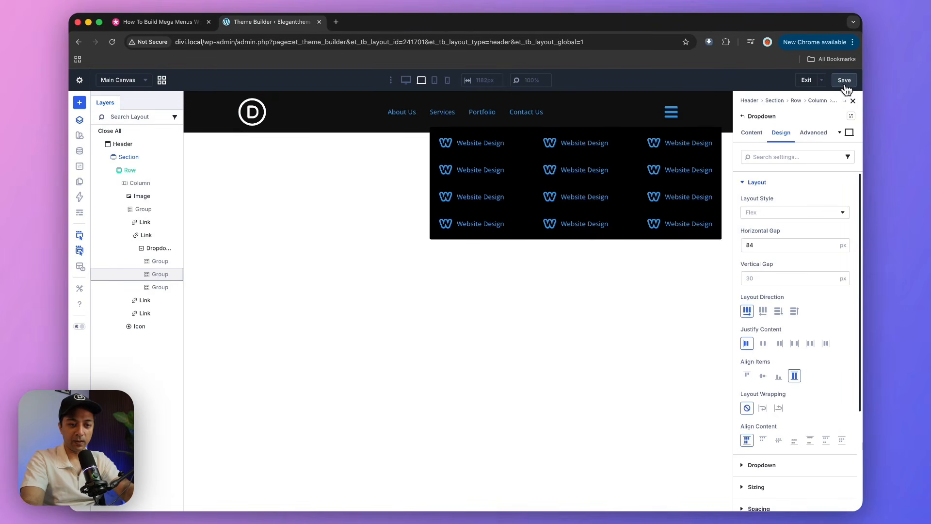
left_click(807, 82)
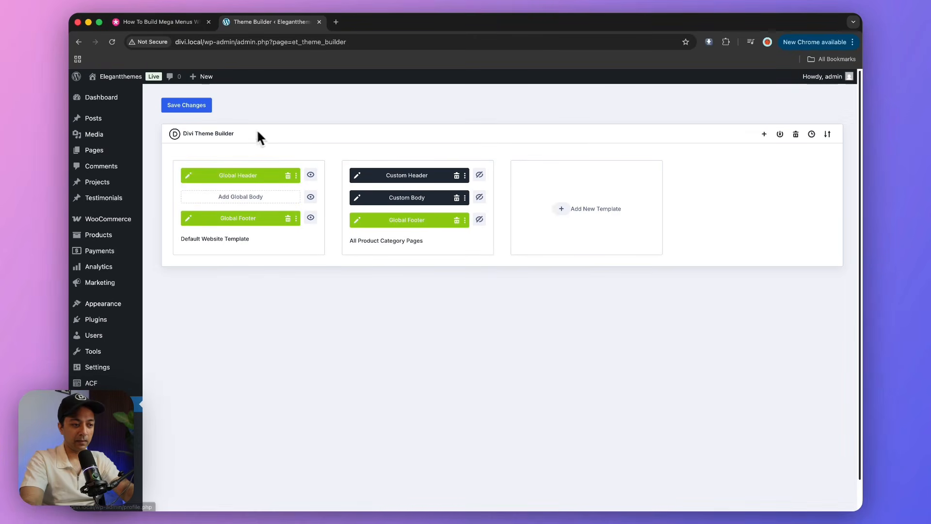
left_click(179, 113)
- Open the live site in a new tab and preview the Services mega menu
mouse_move(100, 86)
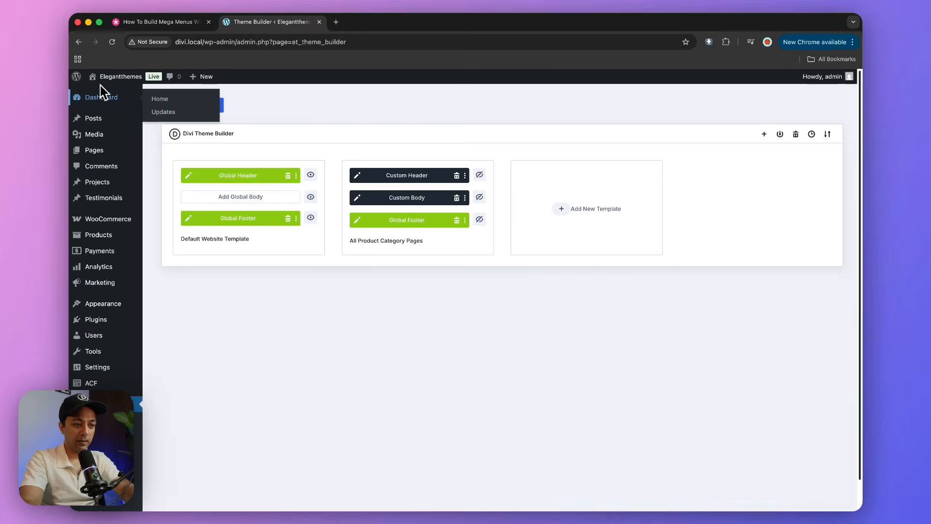
left_click(108, 95, "super")
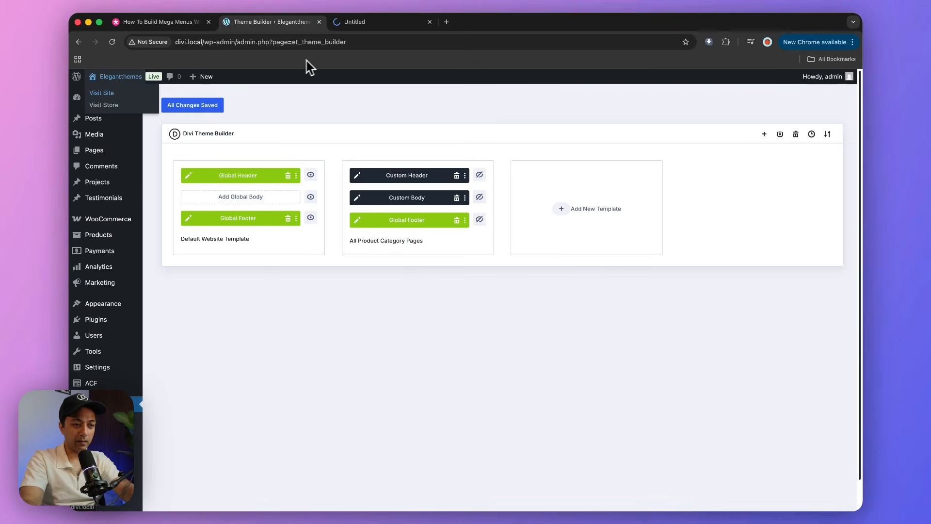
left_click(386, 24)
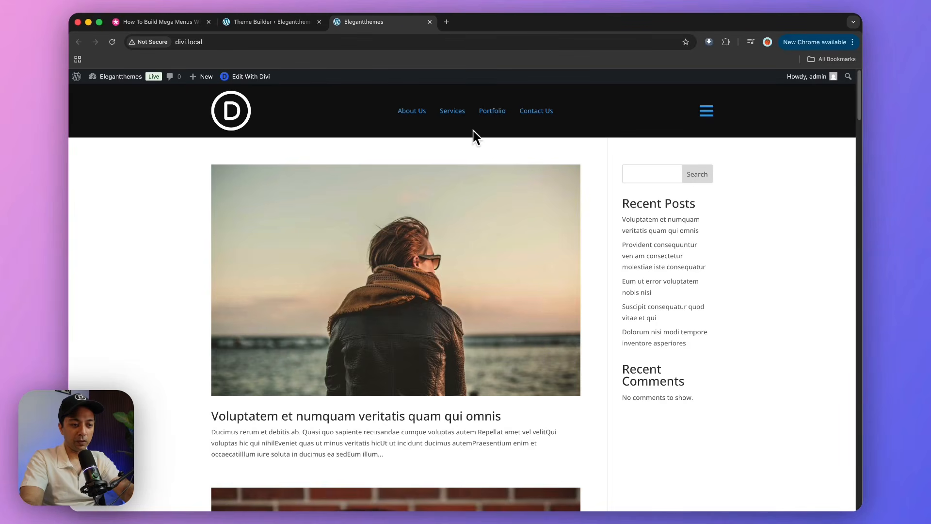
mouse_move(457, 117)
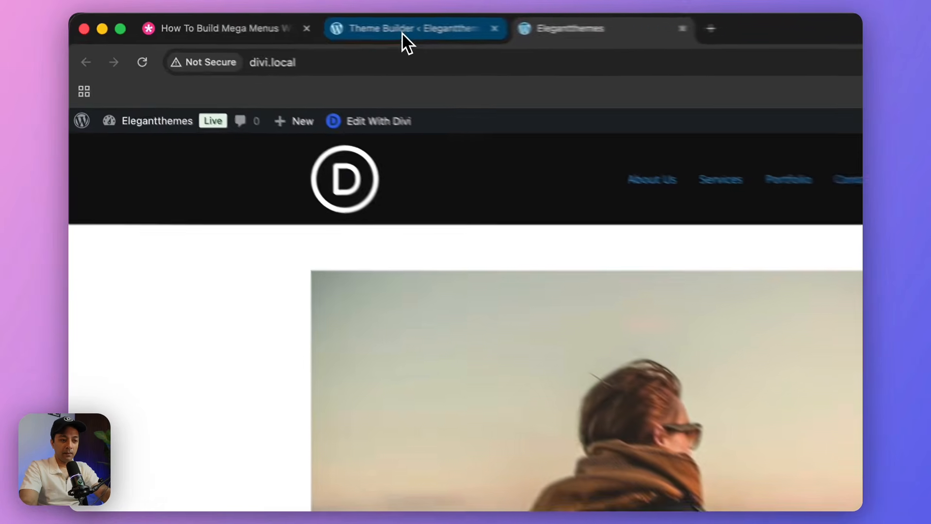
- Reopen the Global Header for editing from the Theme Builder tab and check it in phone view before returning to desktop view
left_click(401, 32)
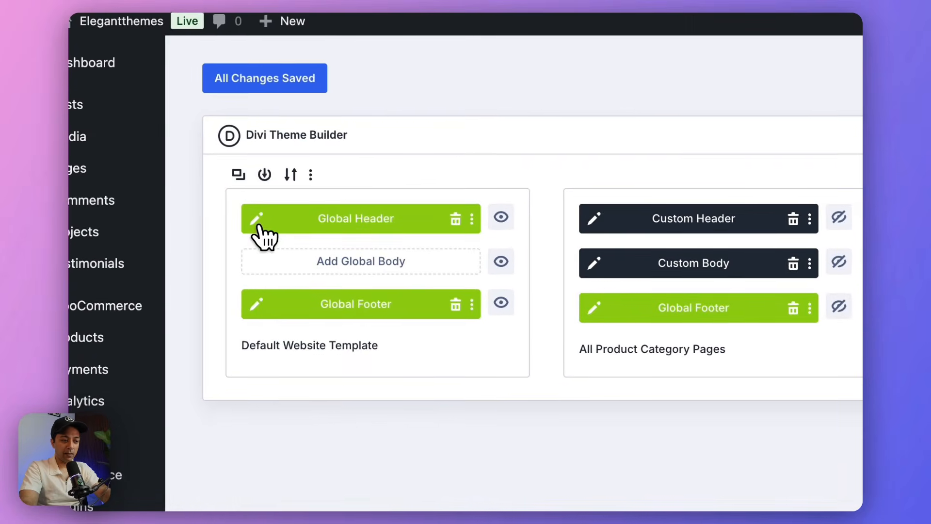
left_click(258, 225)
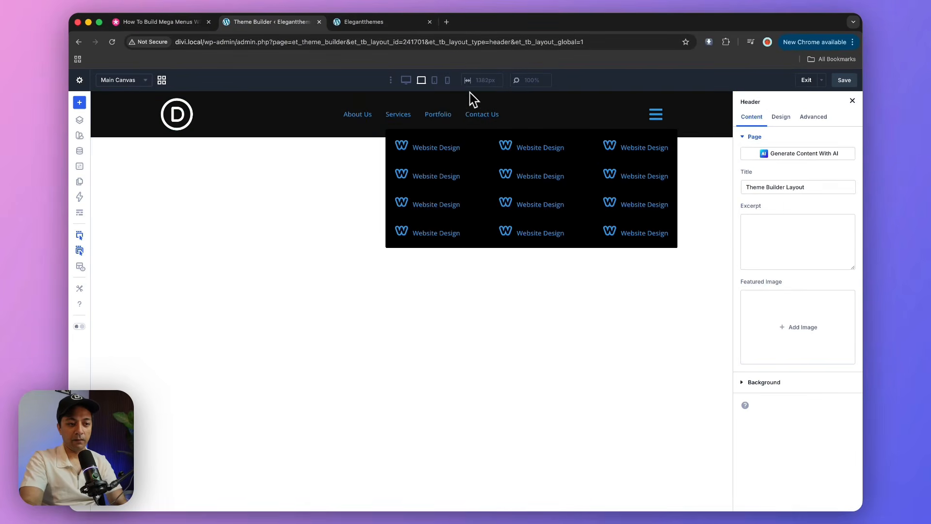
left_click(449, 82)
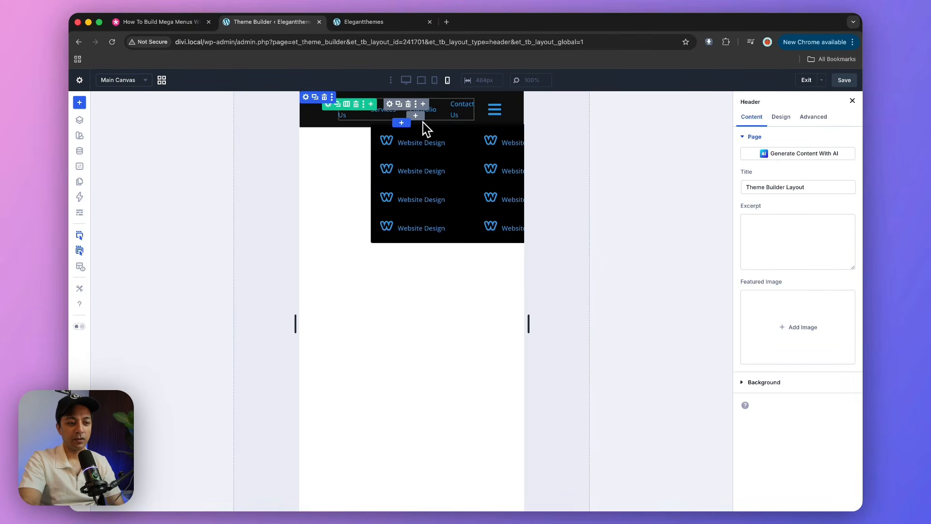
left_click(421, 82)
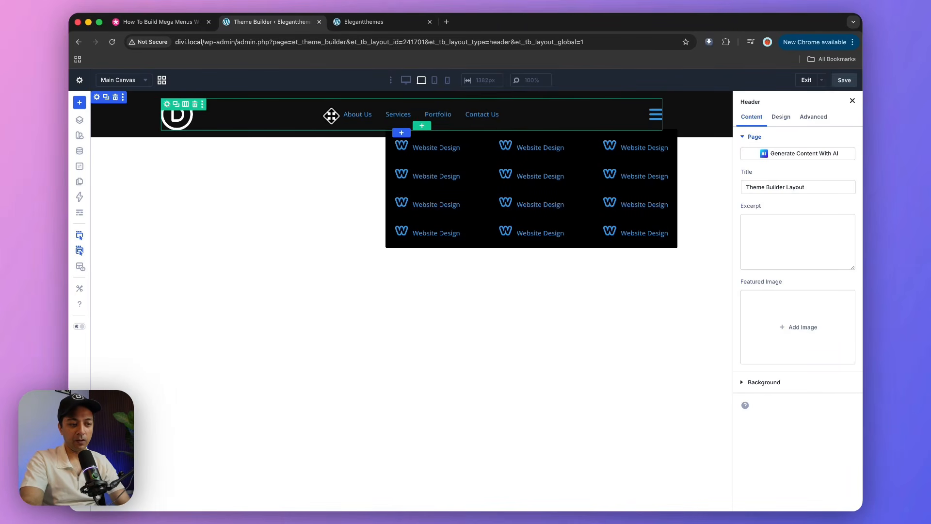
- Disable the navigation links group on Tablet and Phone, and save the header layout
left_click(374, 116)
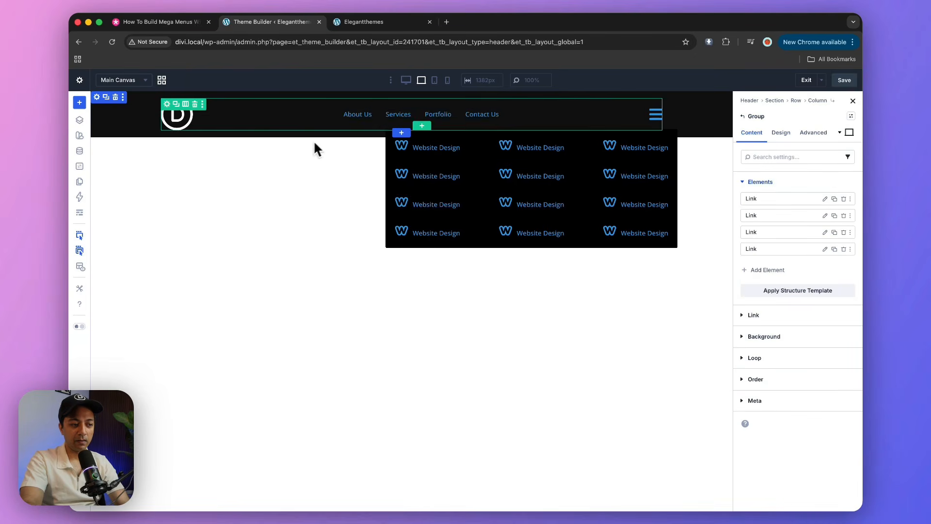
left_click(80, 121)
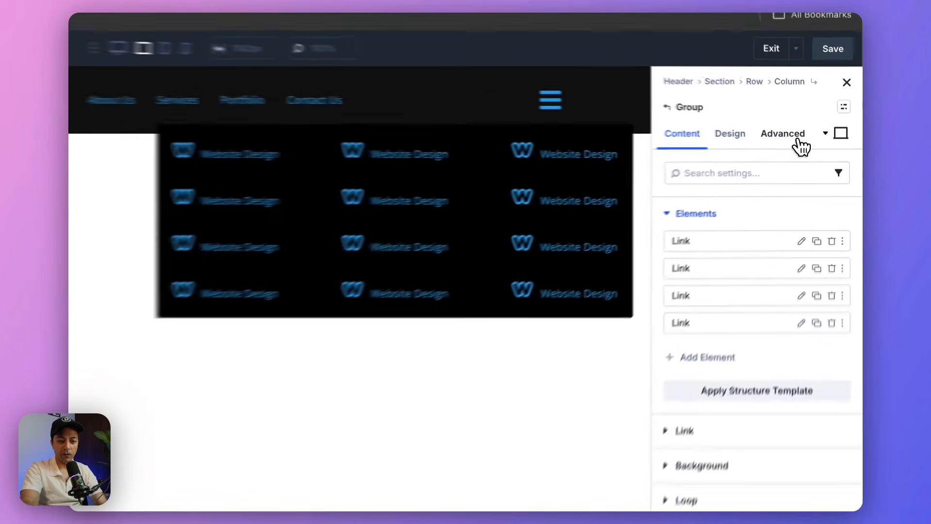
left_click(813, 132)
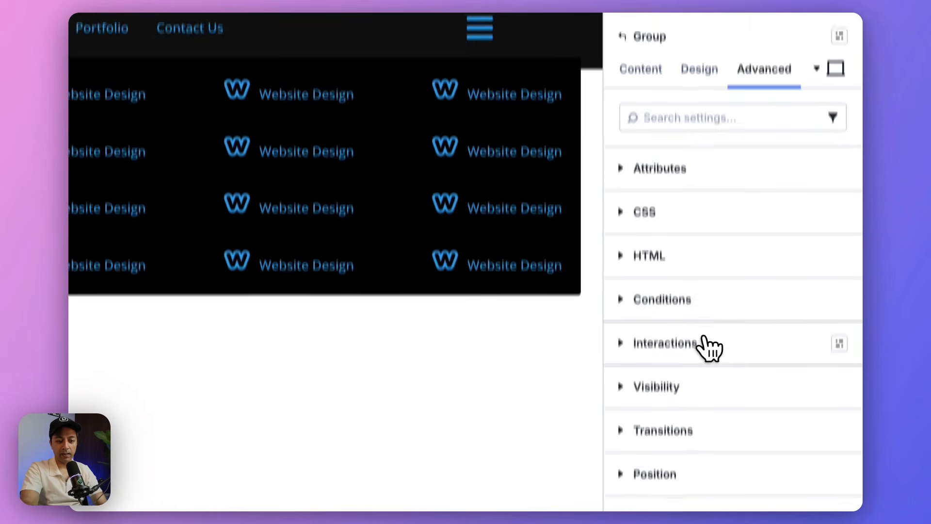
scroll(709, 346, "down", 3)
left_click(685, 254)
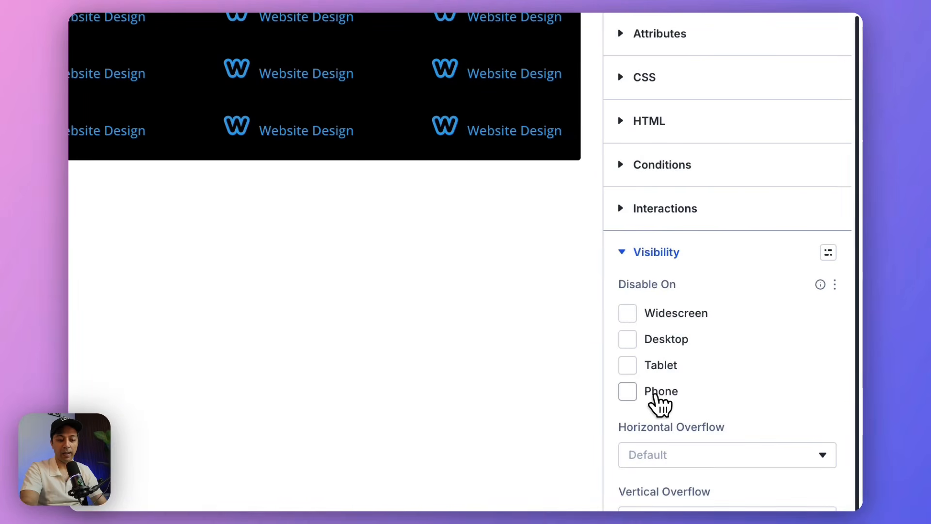
left_click(655, 395)
left_click(672, 370)
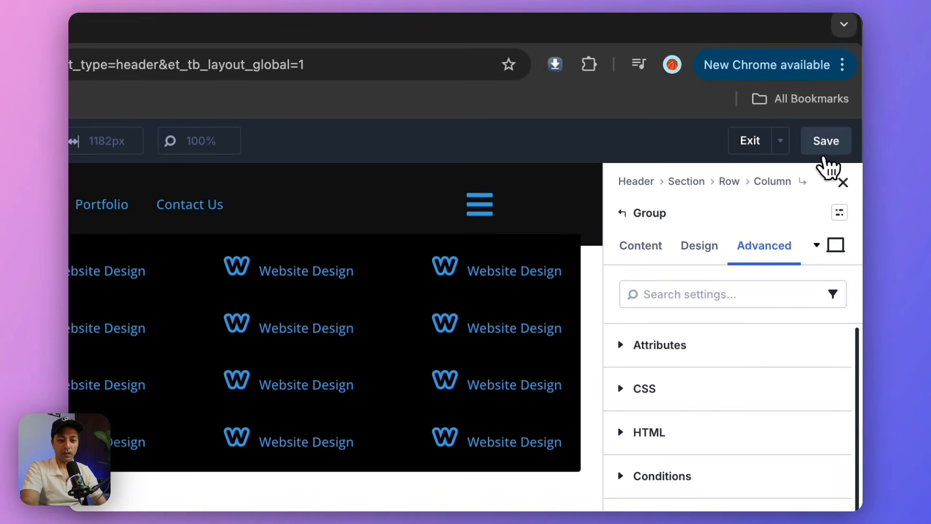
left_click(825, 153)
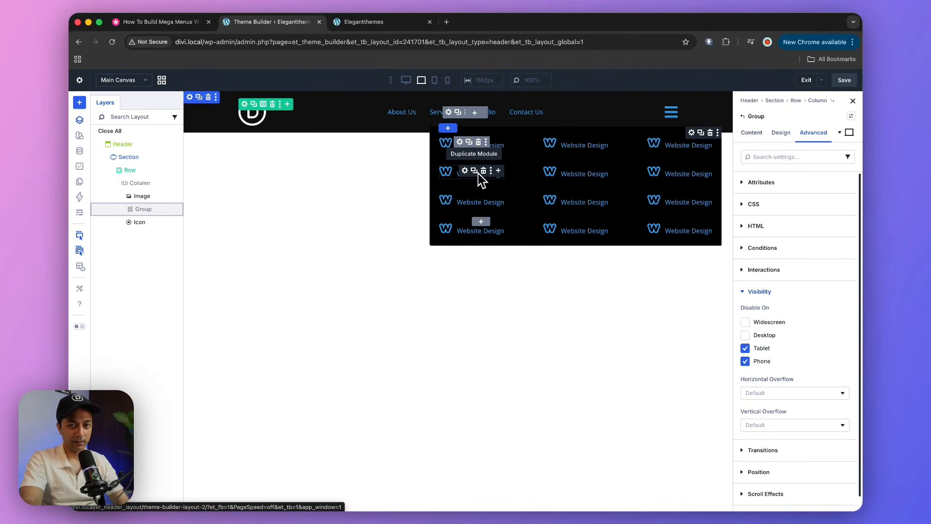
key("super+s")
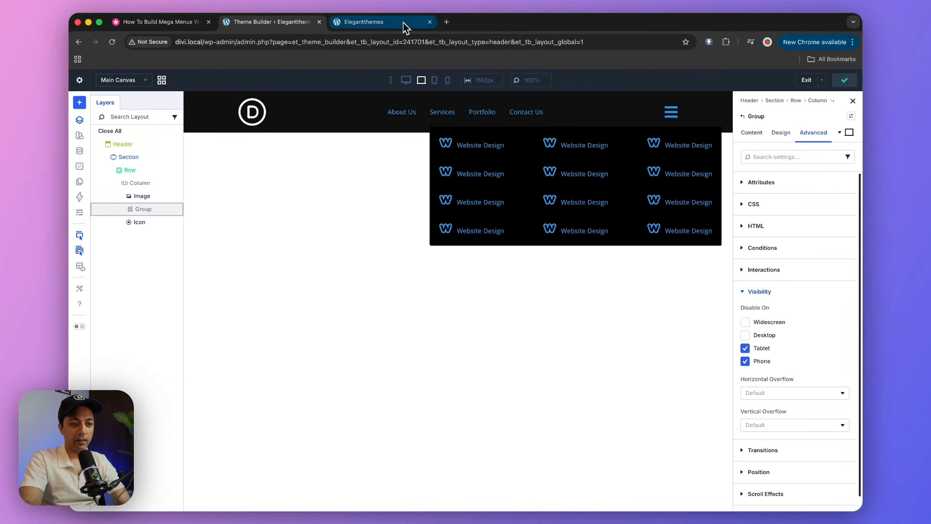
- Preview the live site in iPhone 14 Pro Max device emulation and reload it to check the mobile header
left_click(403, 22)
right_click(772, 249)
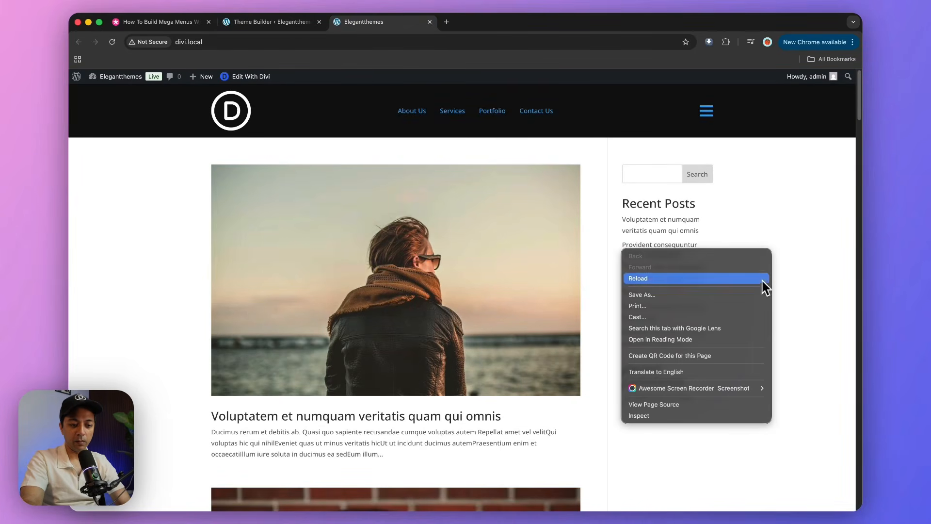
left_click(671, 416)
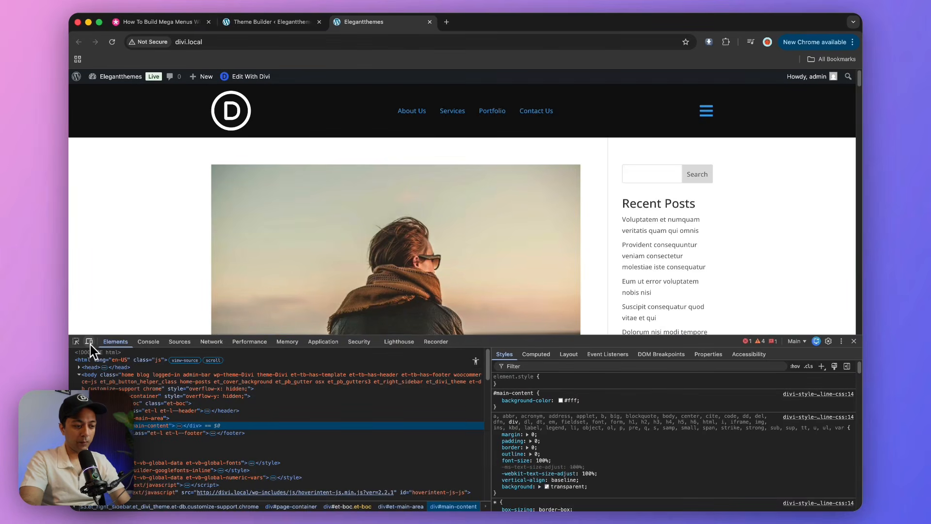
left_click(90, 341)
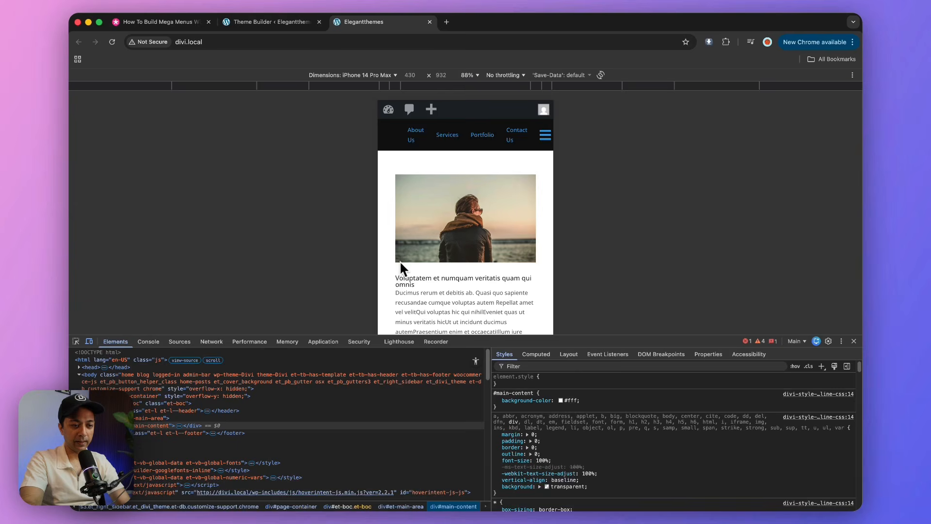
left_click(112, 42)
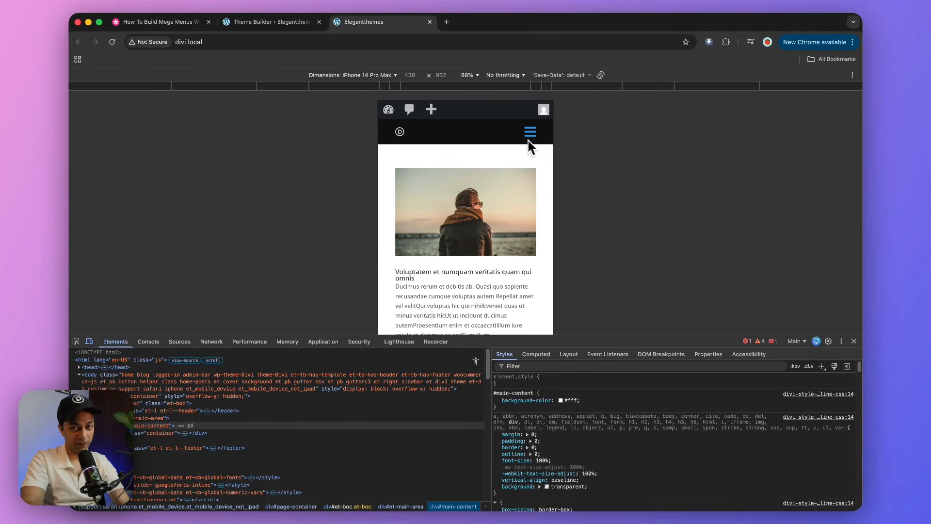
- Return to the header layout in the Theme Builder tab and open the hamburger icon's interaction settings
left_click(276, 22)
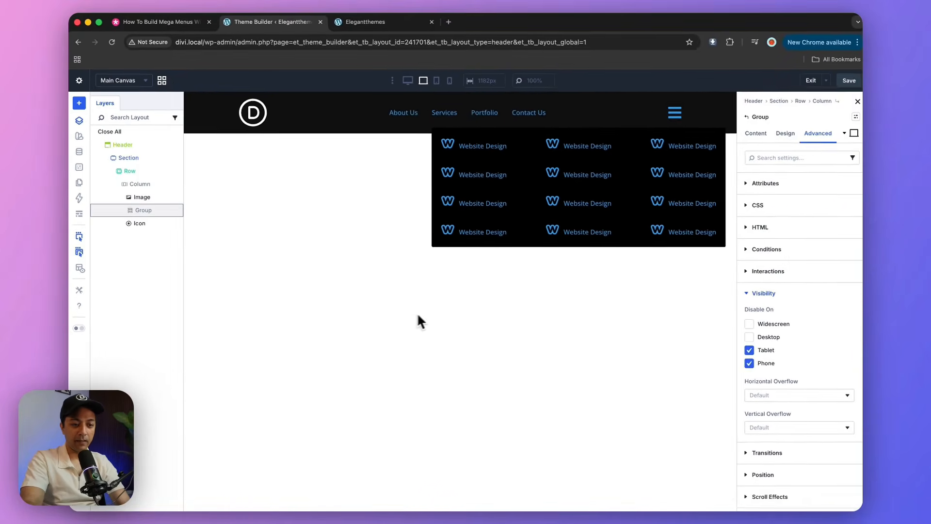
left_click(133, 224)
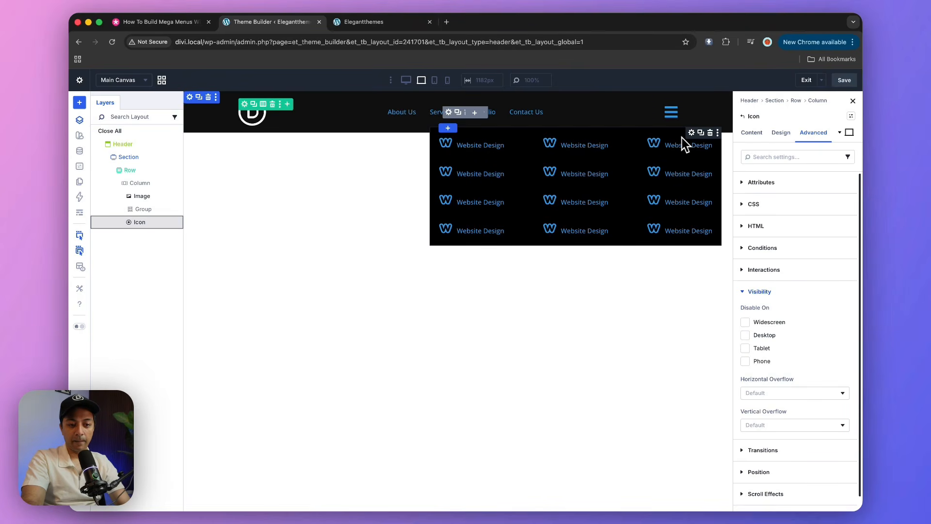
left_click(770, 269)
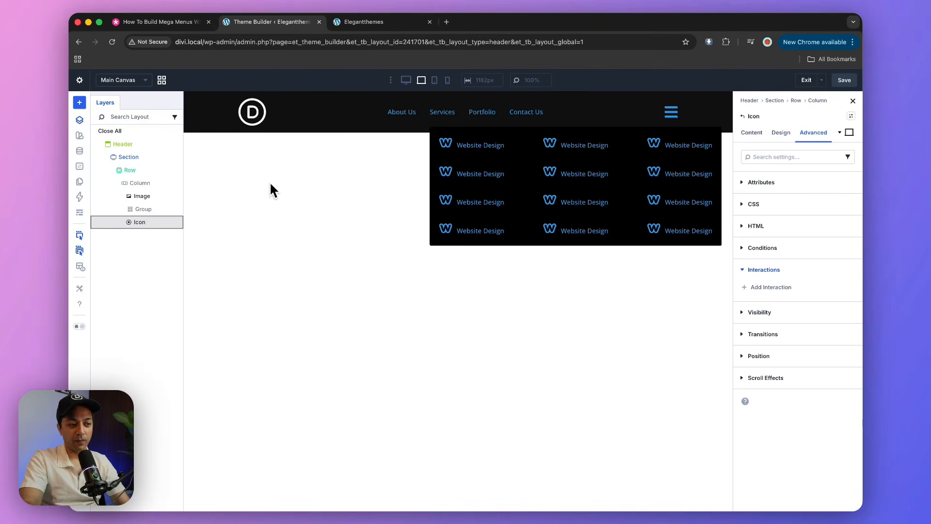
- Open the Mega Menu canvas and inspect its holder section's row and column structure and device visibility settings
left_click(162, 81)
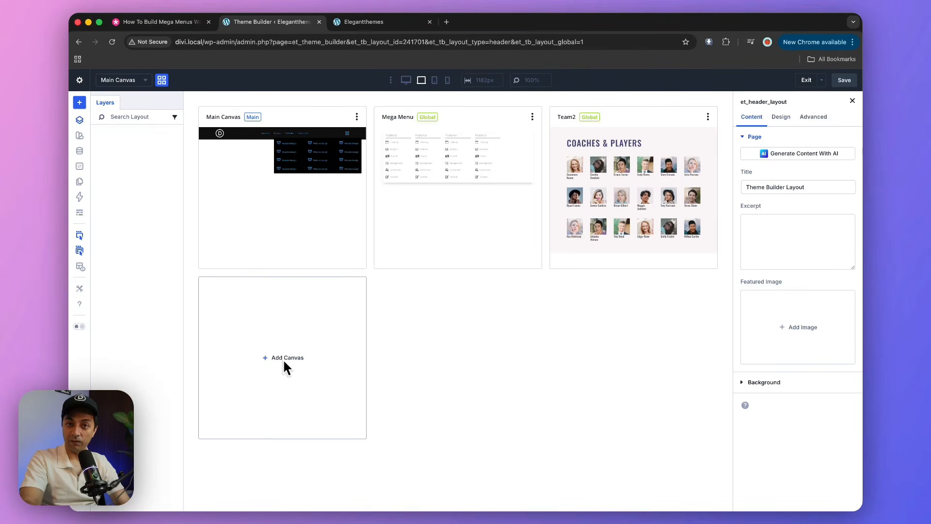
left_click(469, 220)
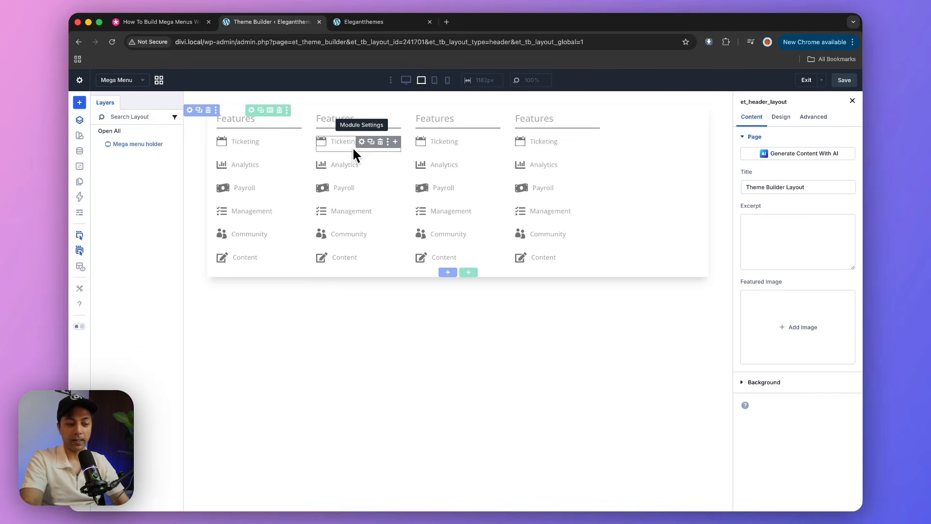
left_click(105, 146)
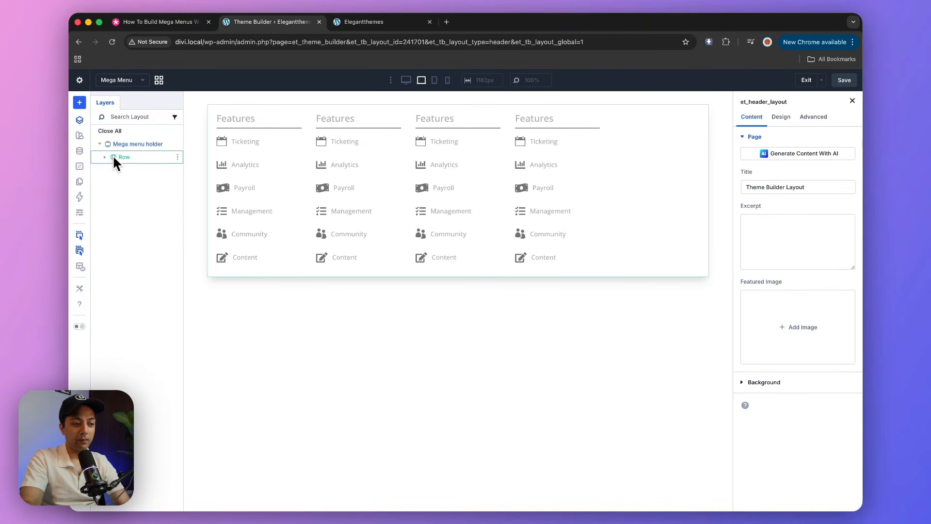
left_click(110, 158)
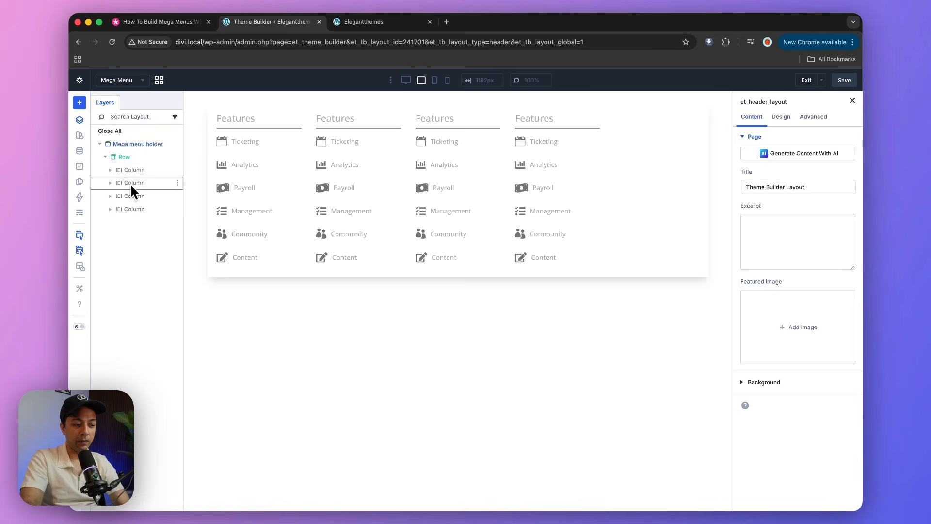
left_click(111, 170)
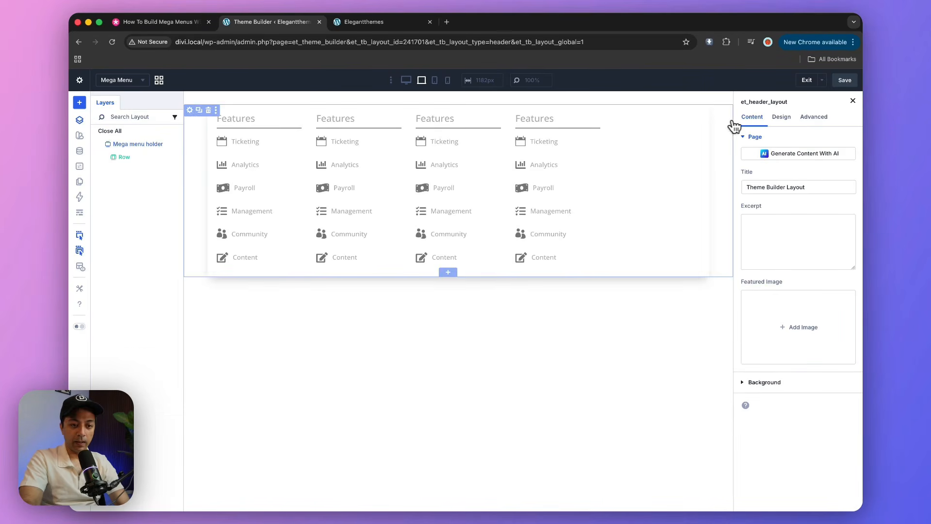
left_click(190, 110)
left_click(811, 134)
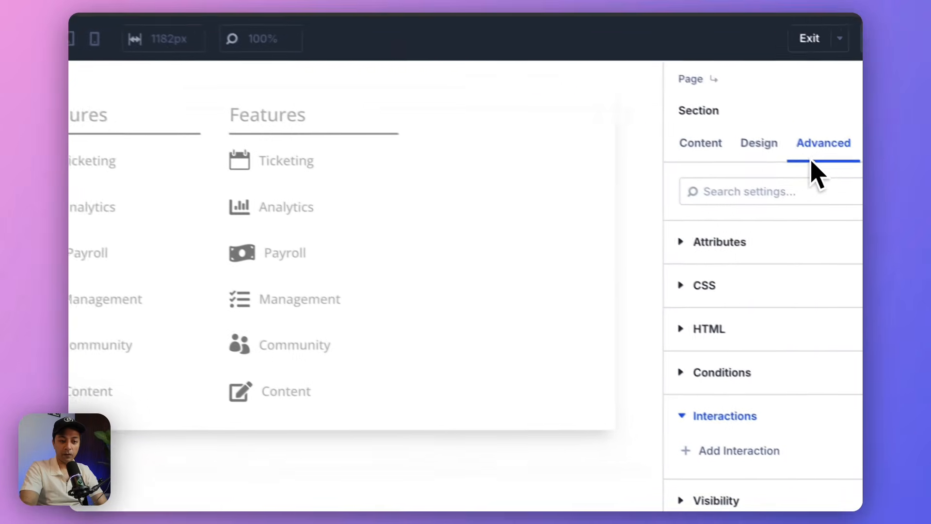
left_click(716, 500)
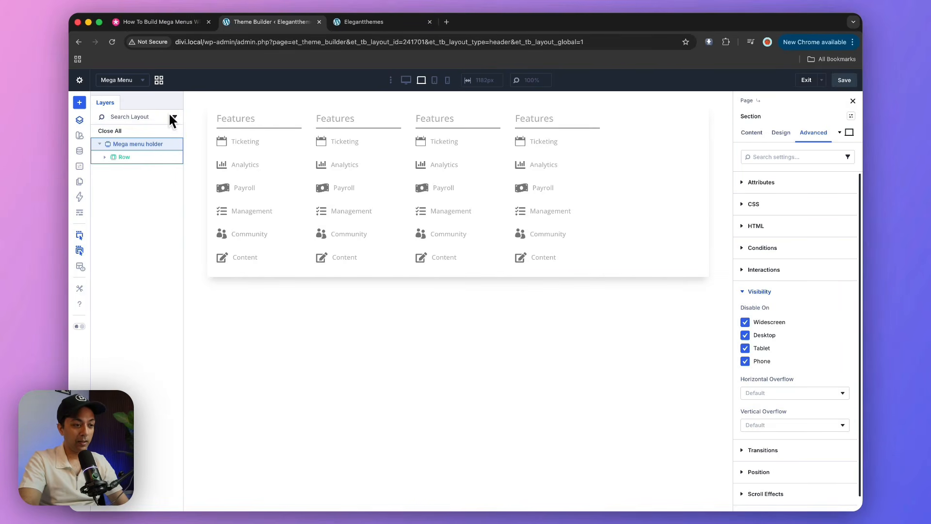
- Return to the Main Canvas and add a Click interaction to the hamburger icon
left_click(160, 80)
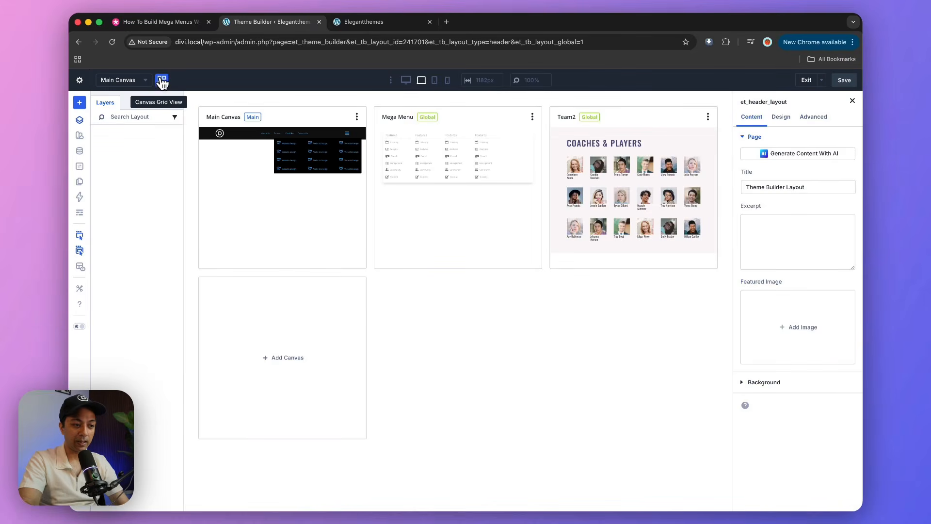
left_click(283, 197)
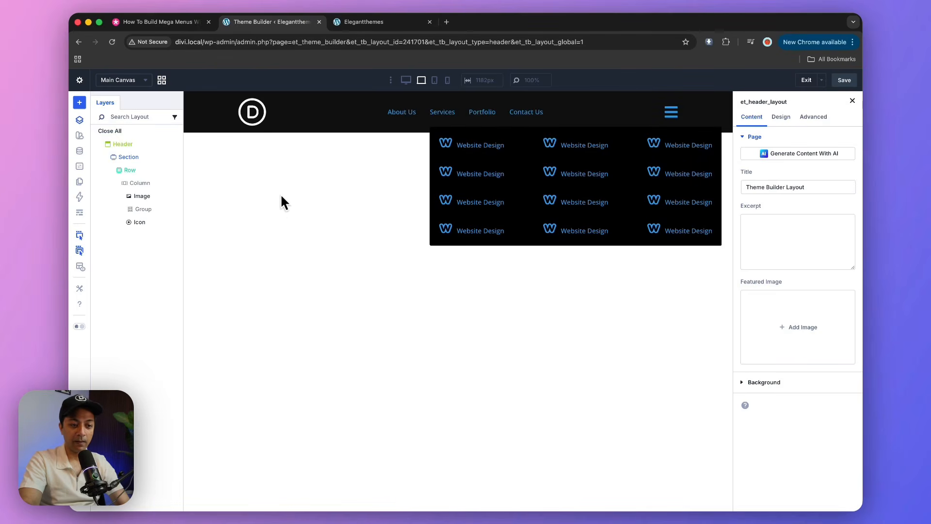
left_click(129, 222)
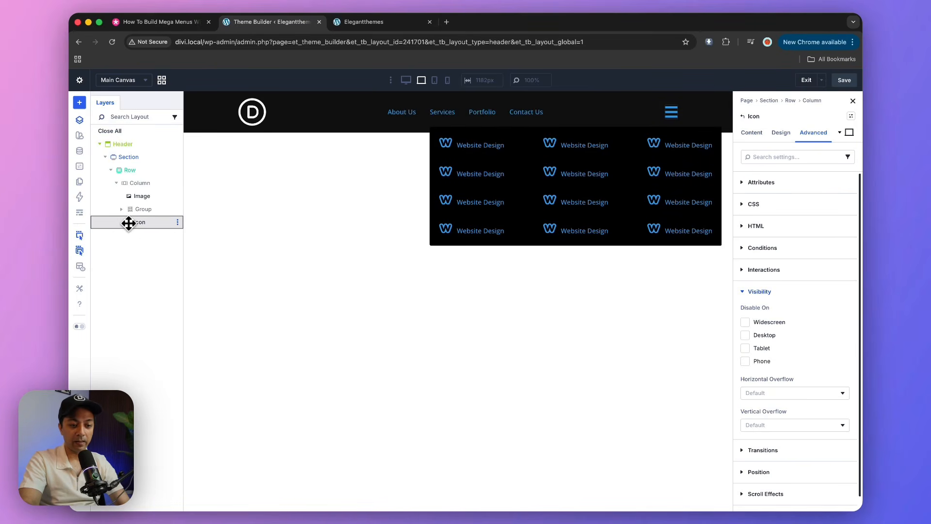
scroll(819, 433, "down", 1)
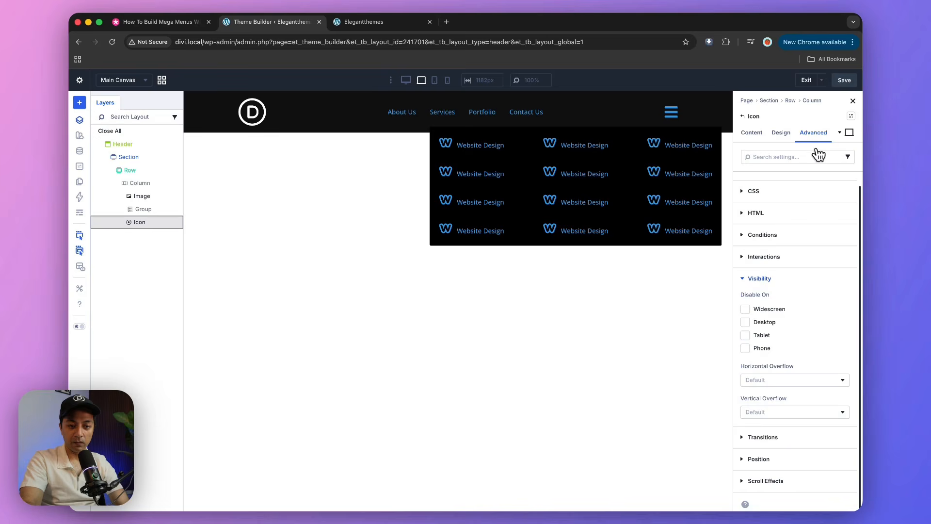
left_click(775, 257)
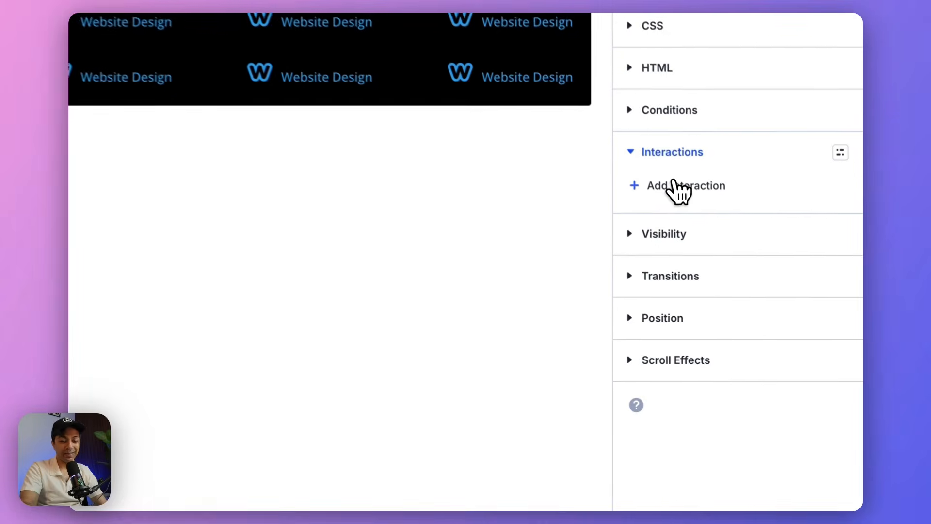
left_click(675, 185)
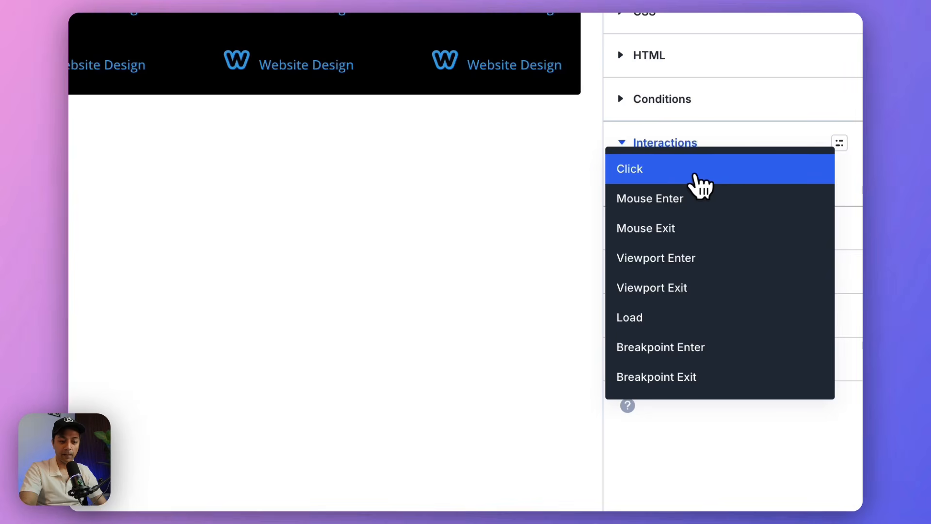
left_click(771, 169)
- Label the interaction "open menu" and target Section (Mega menu holder) with its Toggle Visibility action
left_click(485, 262)
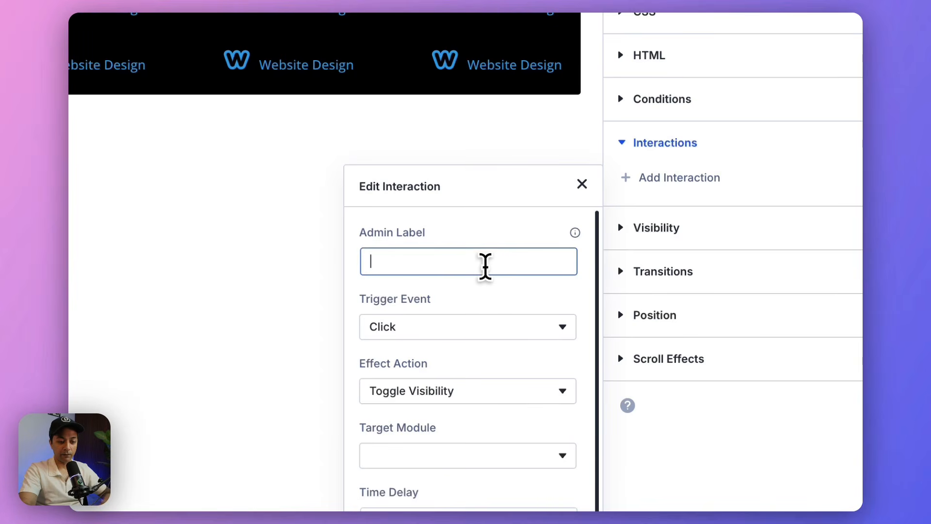
type("opem")
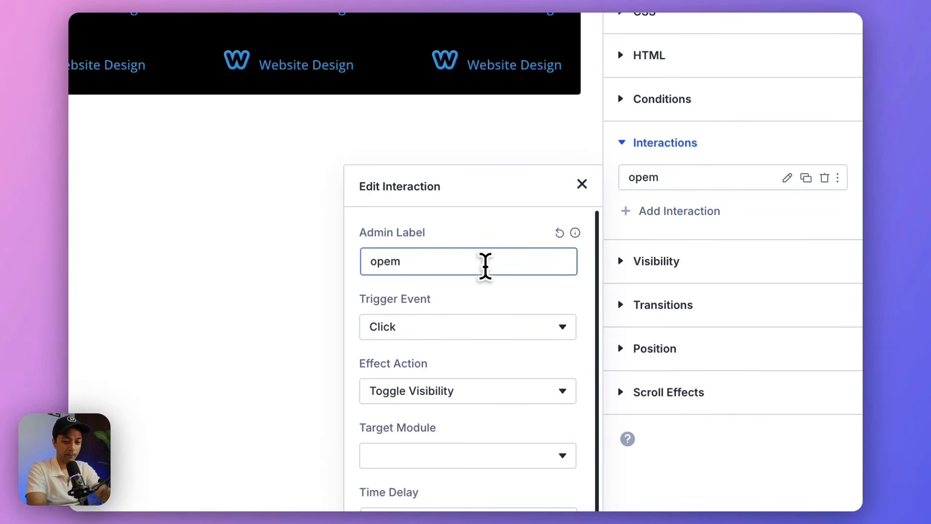
key("BackSpace")
type("n menu")
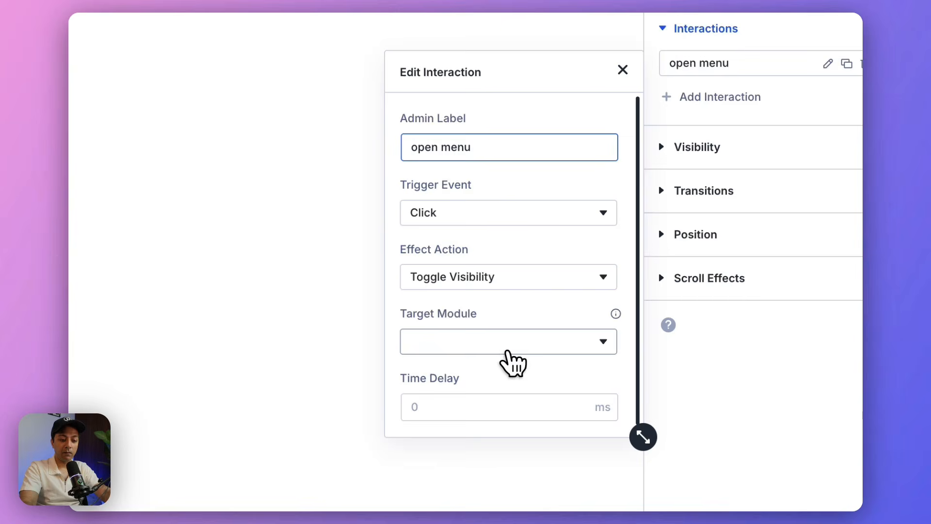
left_click(506, 352)
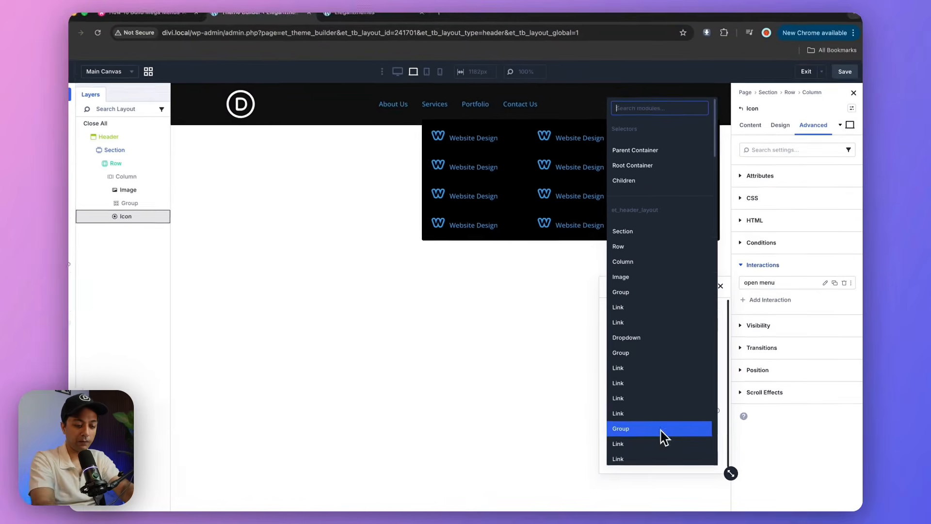
type("menu")
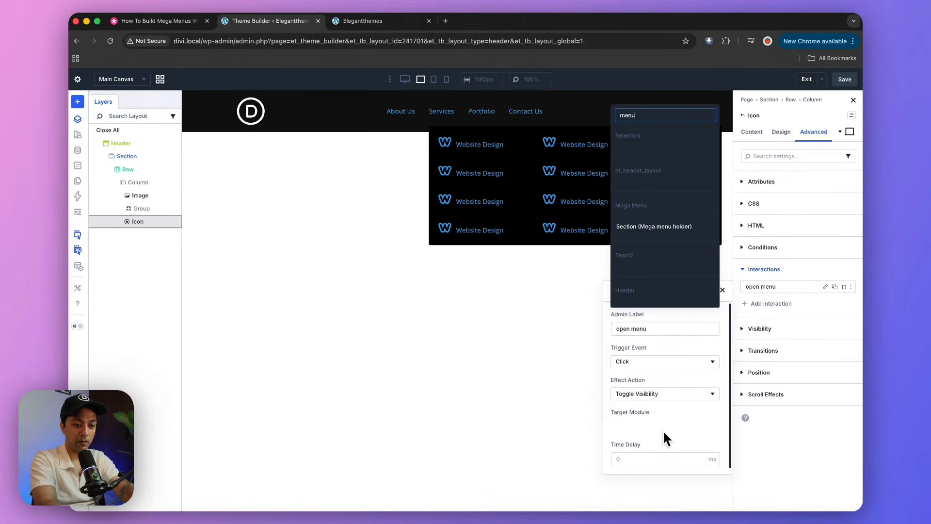
left_click(677, 226)
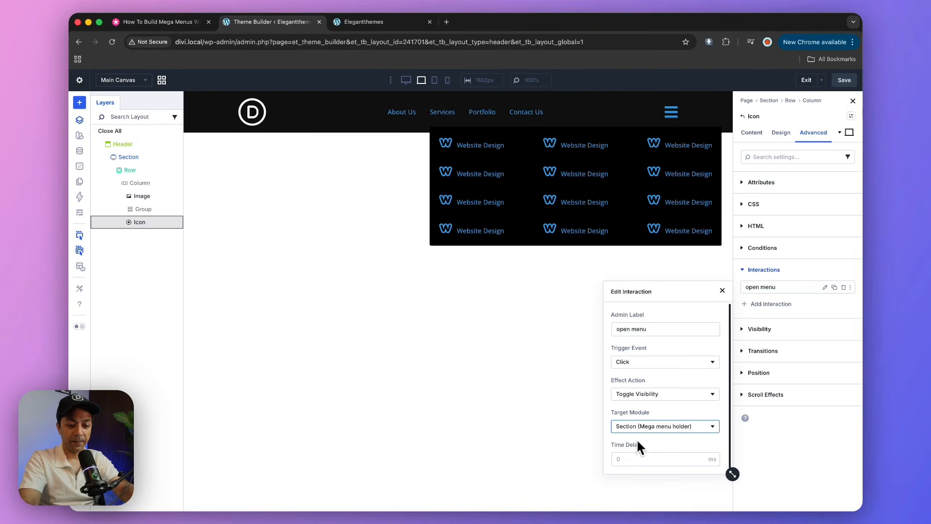
left_click(785, 450)
- Save the header layout and exit to the Theme Builder
left_click(843, 84)
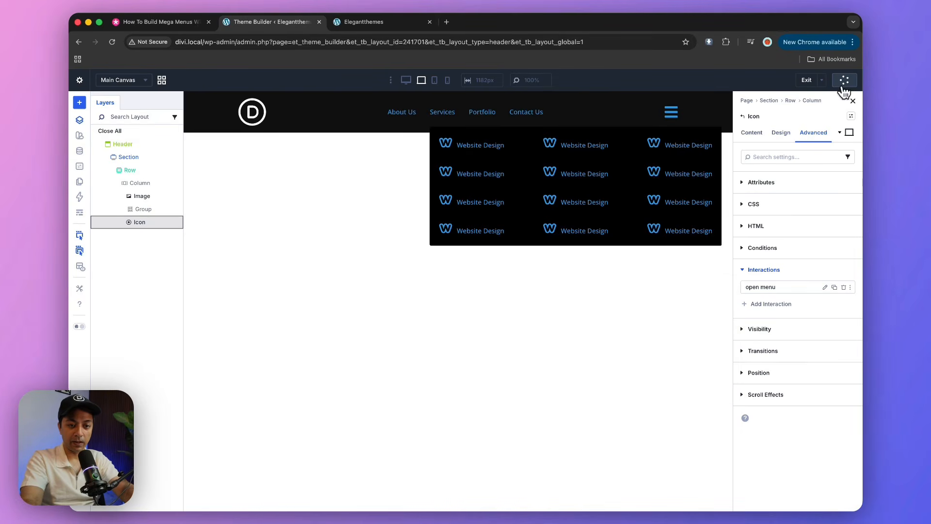
left_click(807, 81)
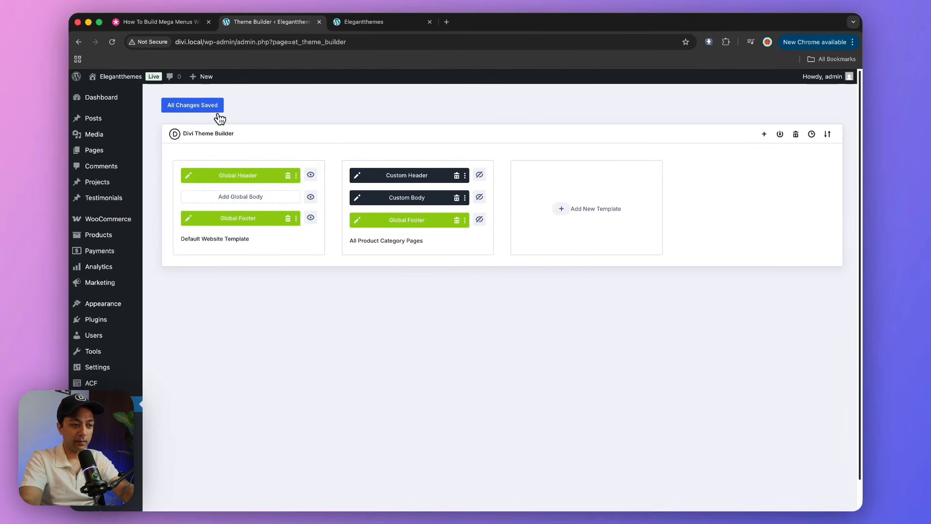
- Reload the live site in phone emulation and test opening and closing the mega menu with the hamburger icon
left_click(388, 21)
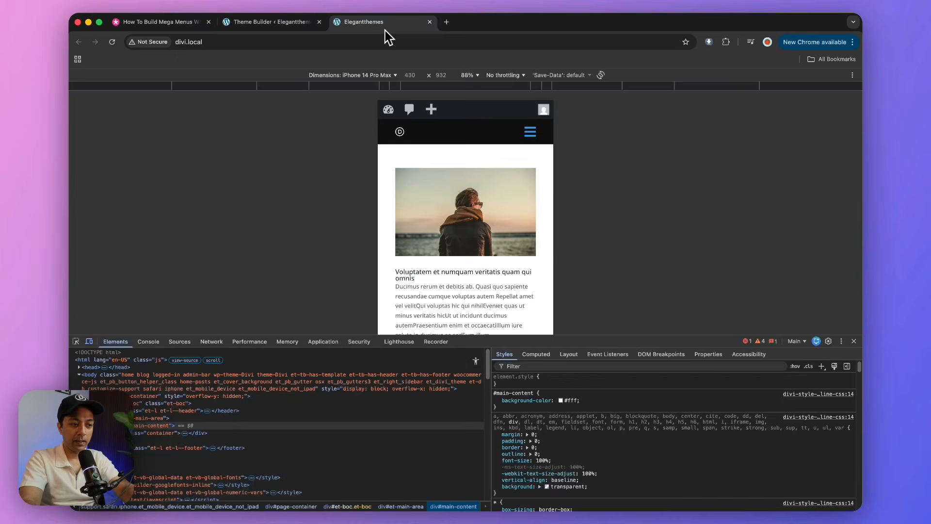
left_click(112, 42)
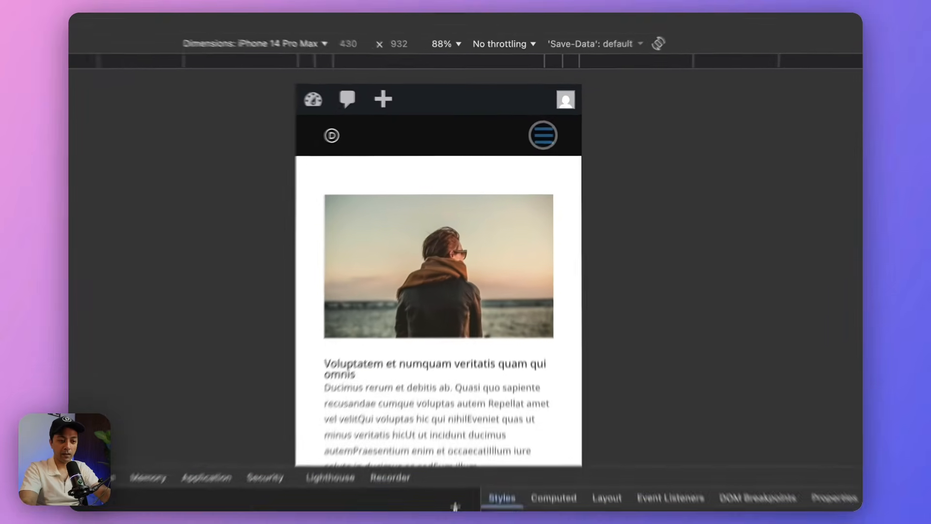
left_click(530, 132)
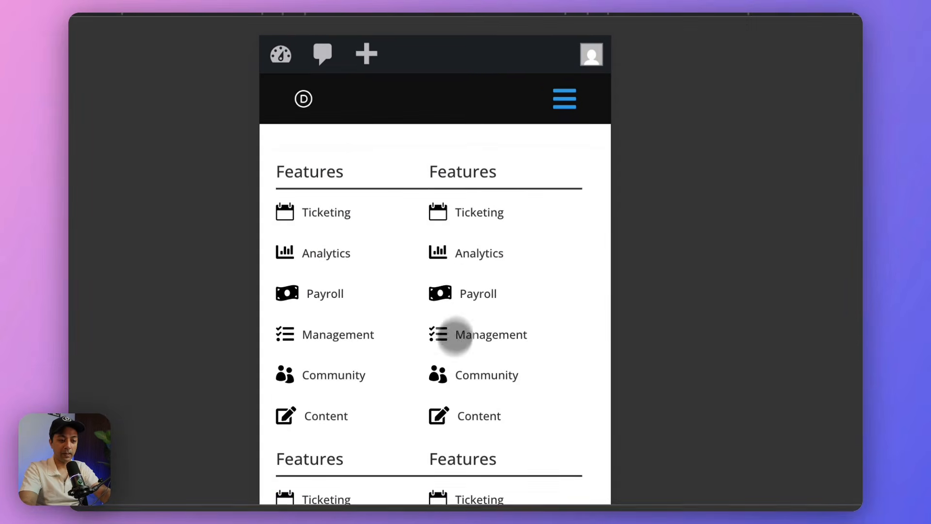
left_click(565, 96)
left_click(565, 96)
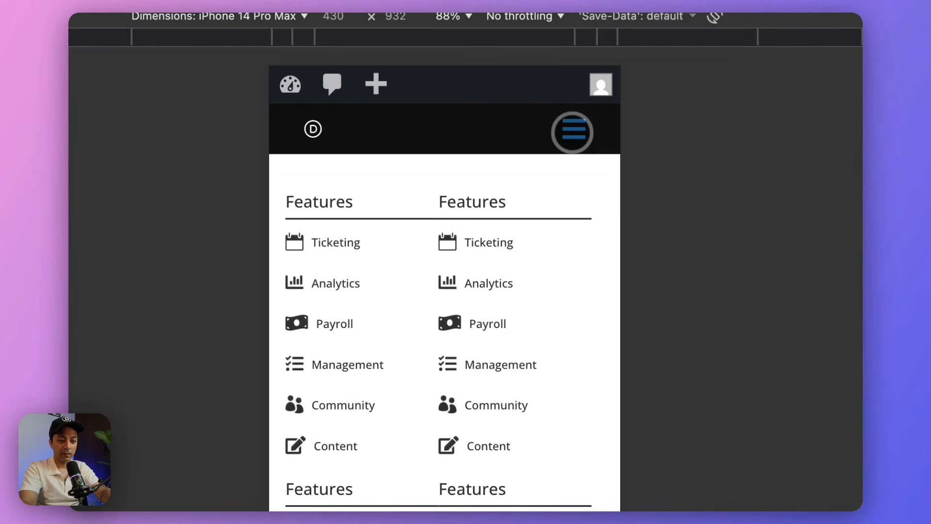
left_click(572, 132)
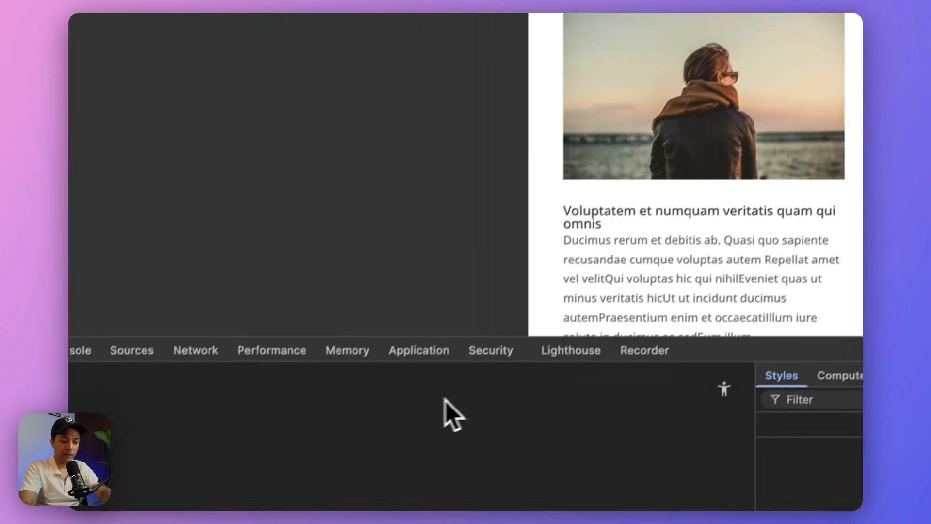
- Close the developer tools and test the hamburger icon's mega menu toggle at desktop width
left_click(109, 240)
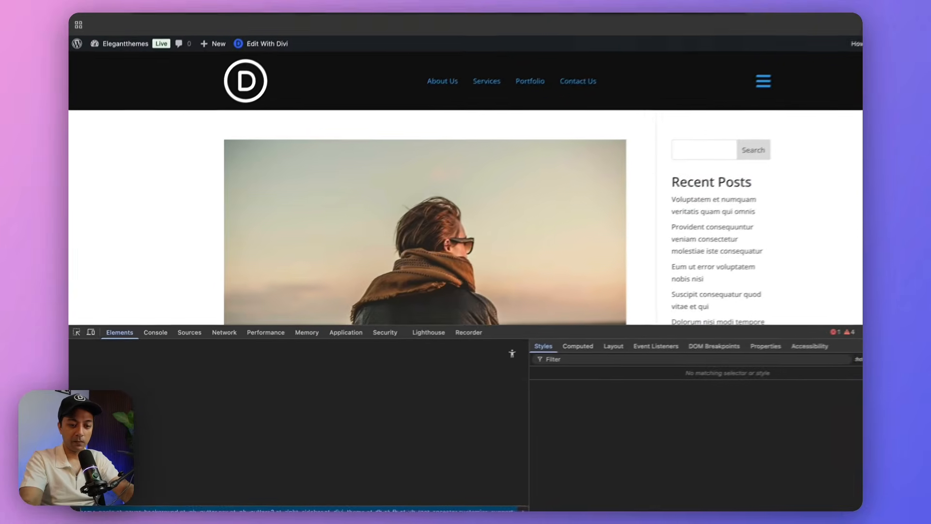
key("super+alt+i")
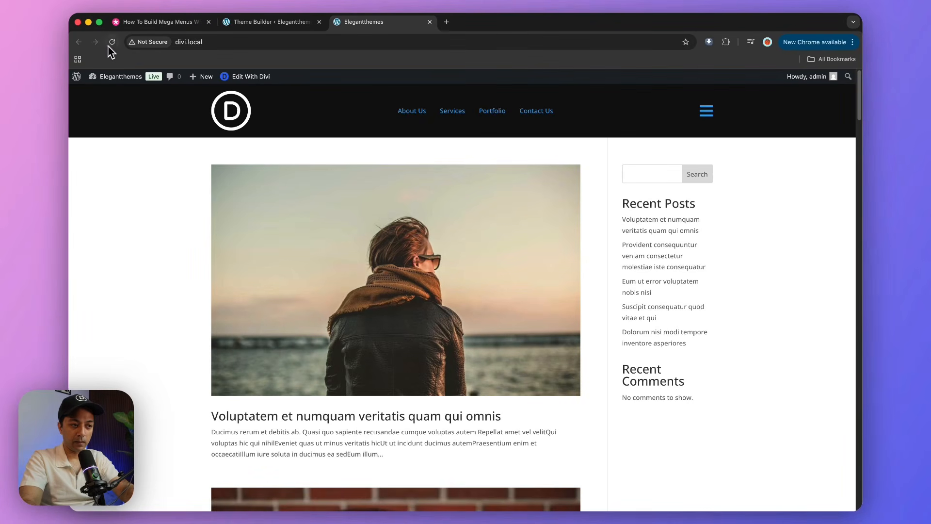
left_click(707, 115)
left_click(707, 115)
left_click(707, 115)
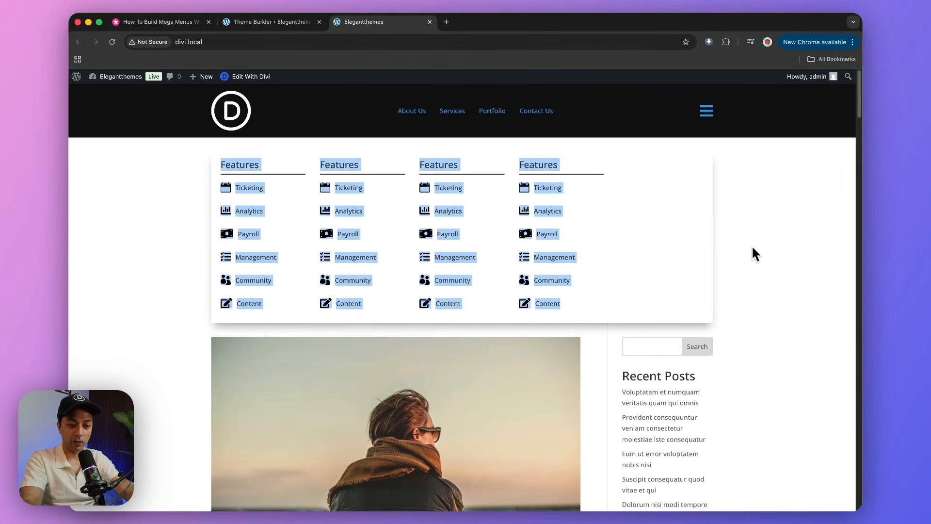
left_click(707, 114)
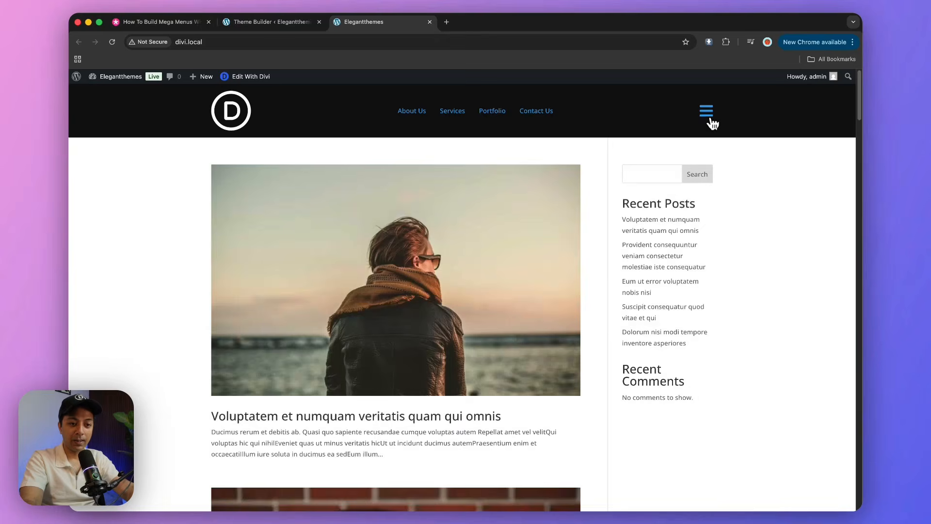
- Reopen the Global Header for editing from the Theme Builder tab
left_click(237, 24)
left_click(192, 177)
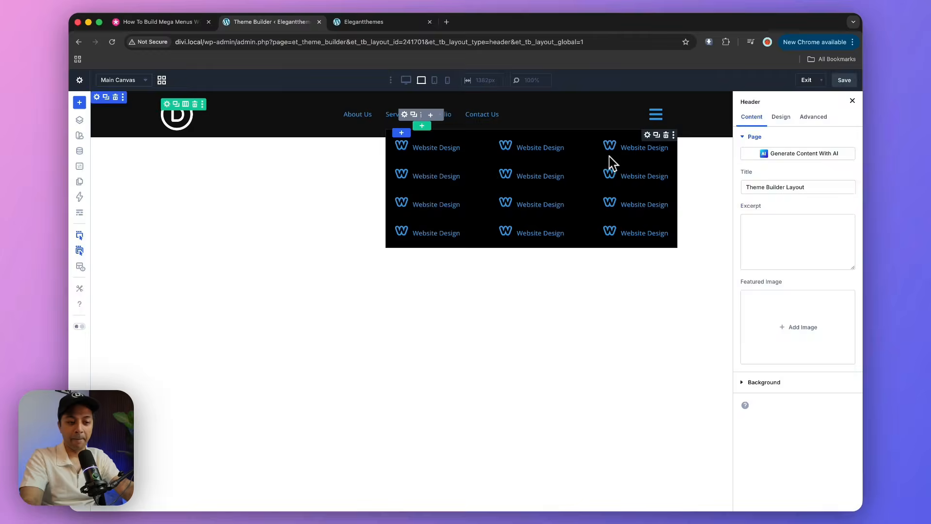
- Recheck the Services dropdown and hamburger menu on the live site, and switch to the mega menu tutorial article
key("ctrl+Tab")
mouse_move(452, 119)
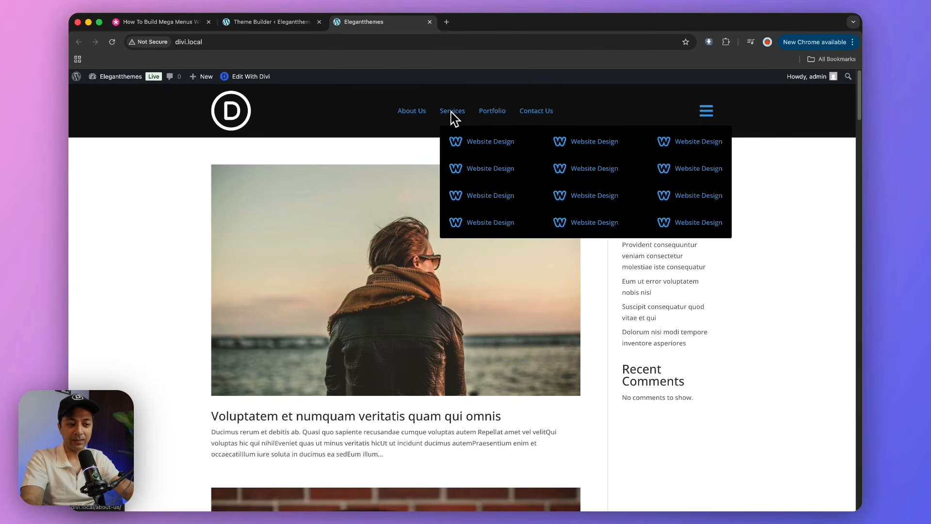
left_click(705, 115)
key("ctrl+Tab")
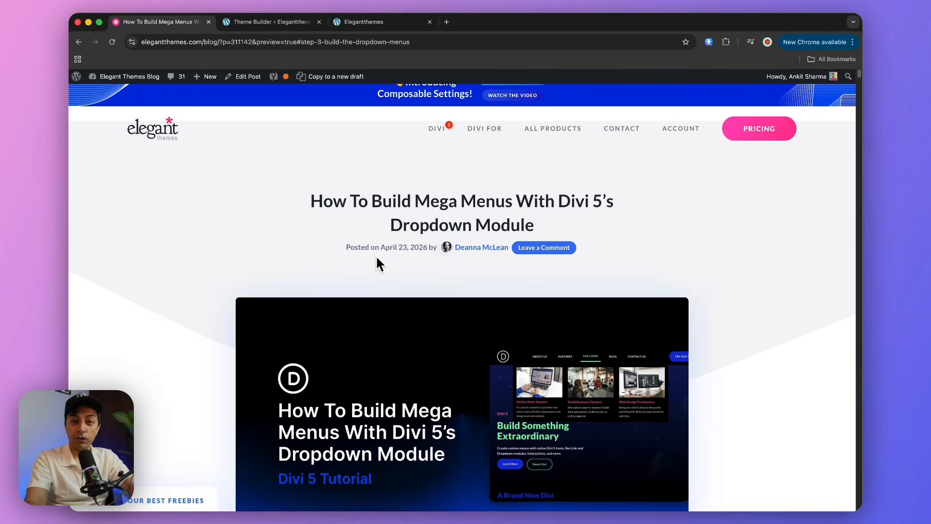